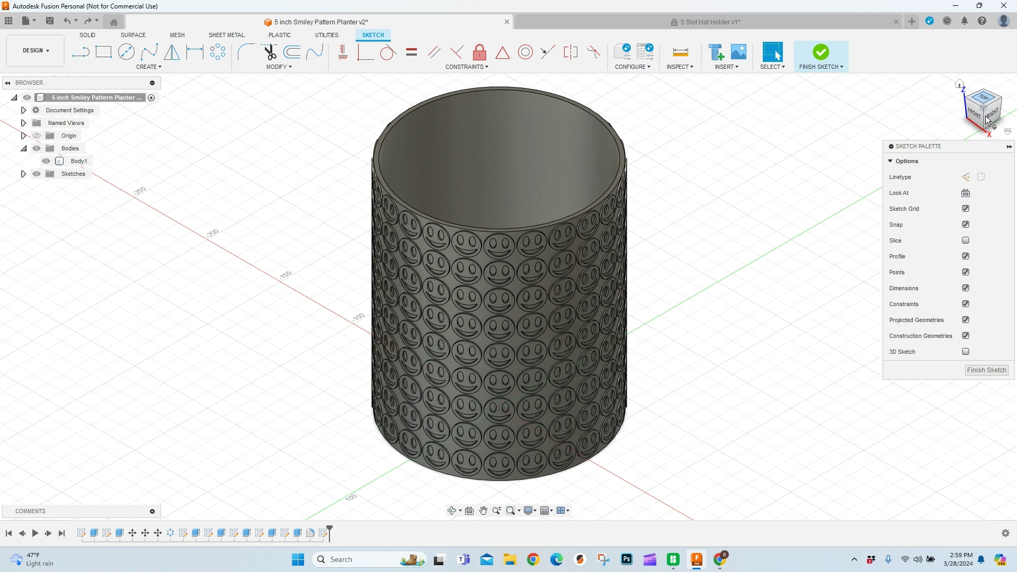
- Orbit the view to a lower side angle of the planter
drag(986, 116, 978, 94)
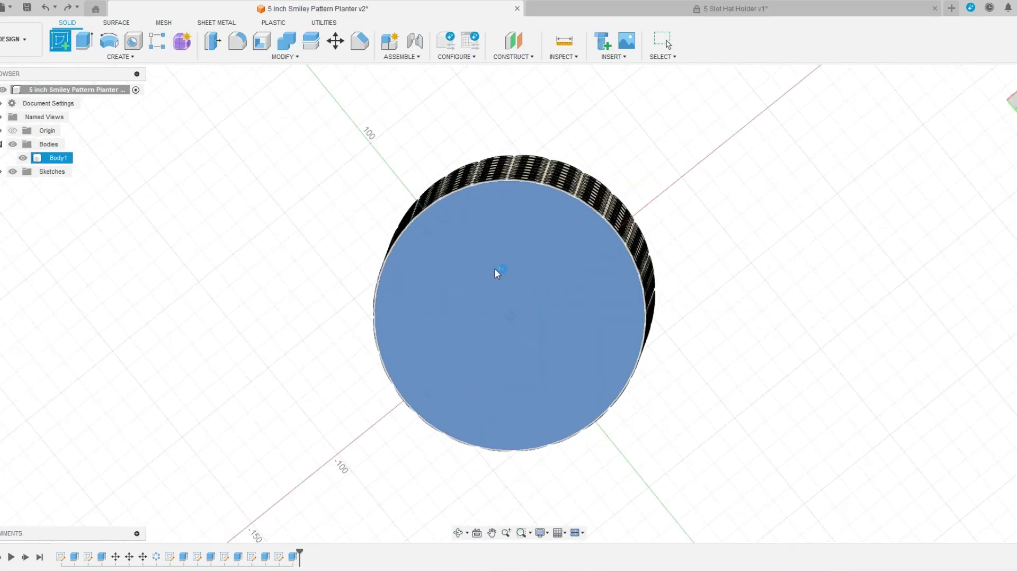
- Sketch on the planter's end face and add bold 10 mm 'BA.3D' framed text centred on the circle
click(494, 268)
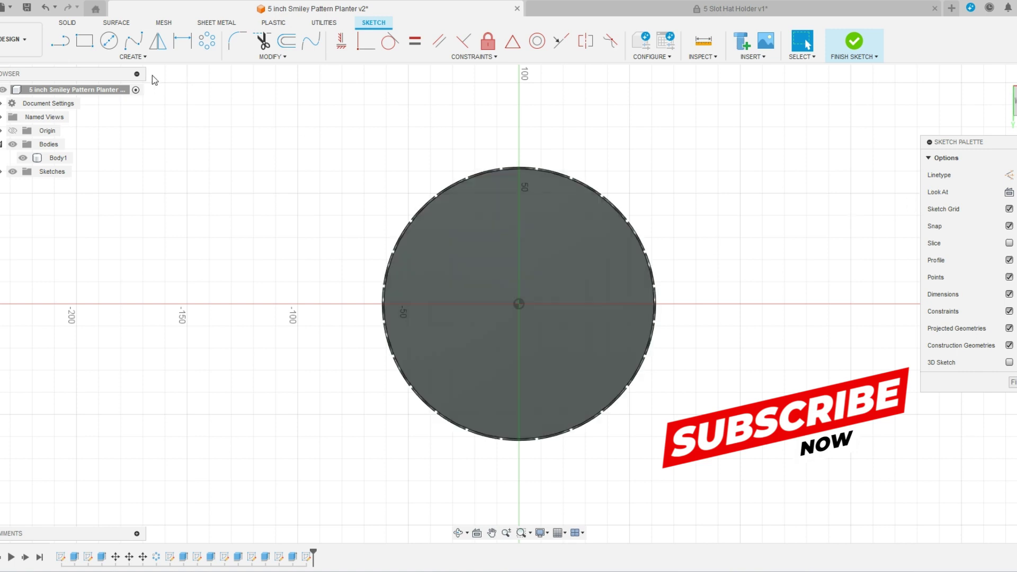
click(133, 57)
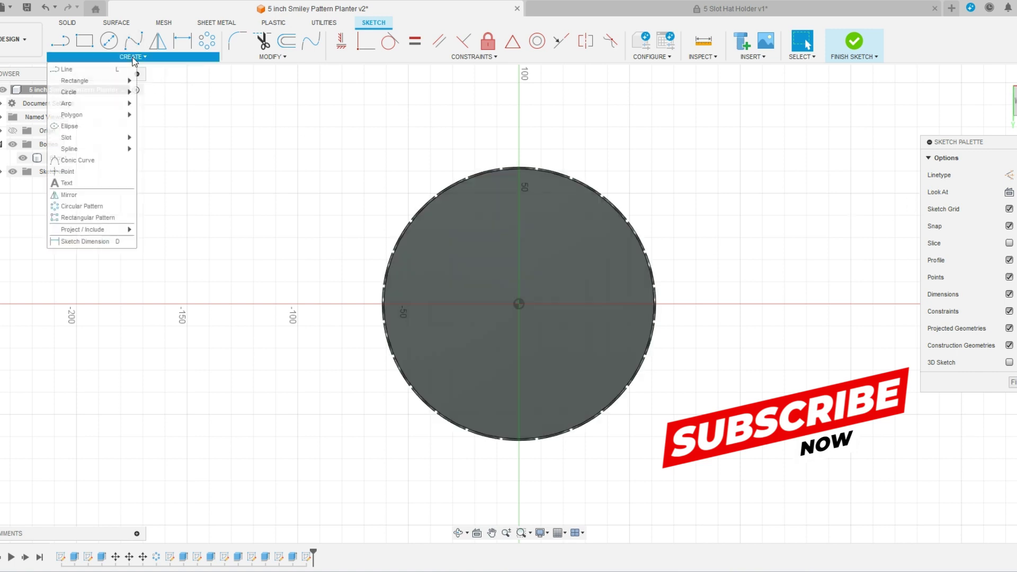
click(94, 184)
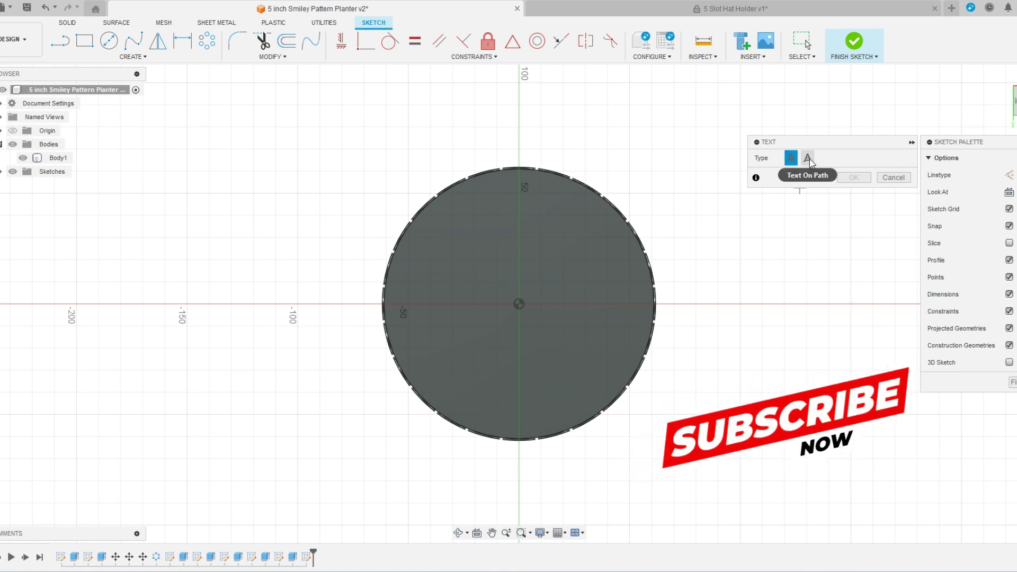
click(793, 160)
click(575, 258)
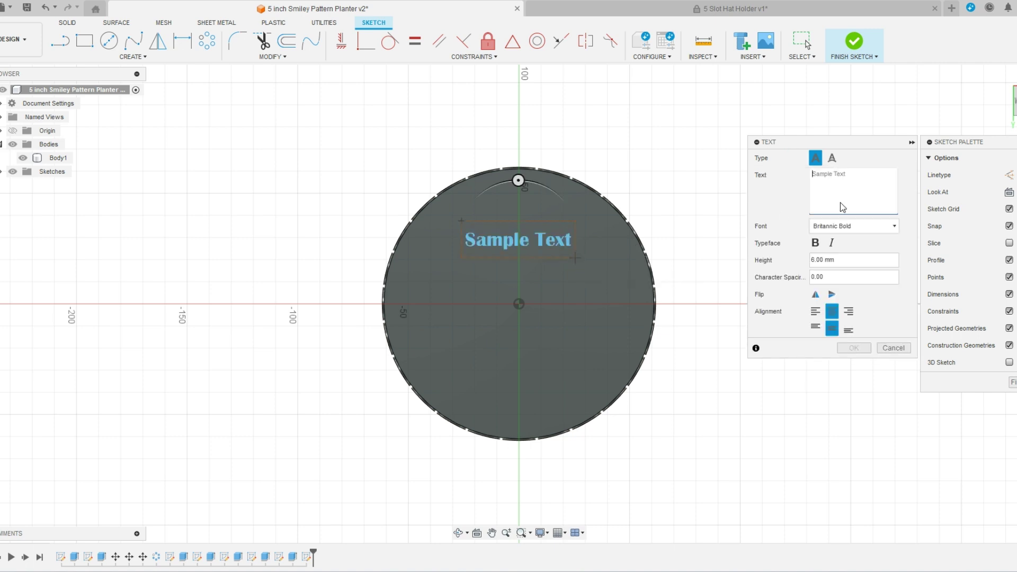
text(BA)
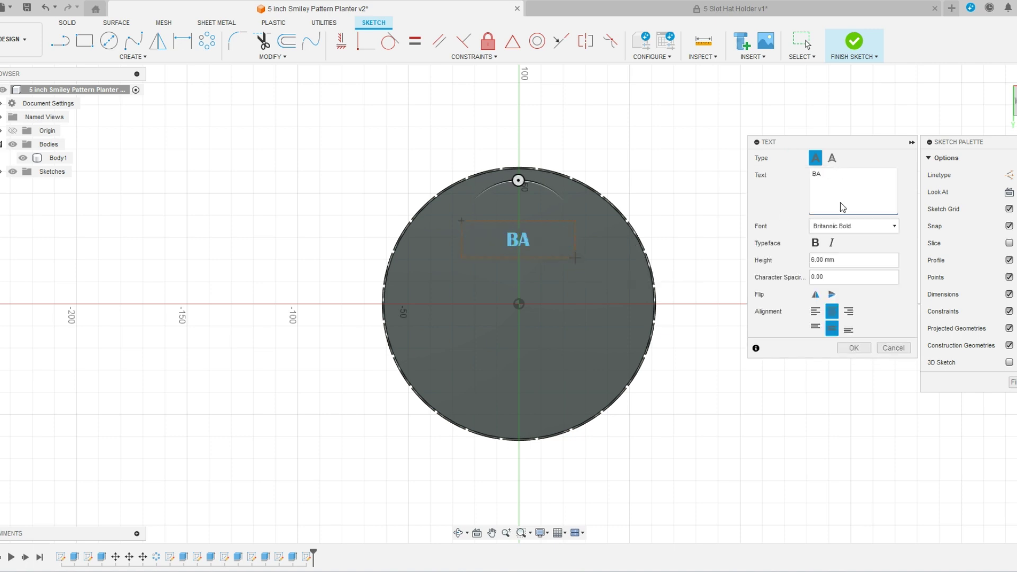
text(.3D)
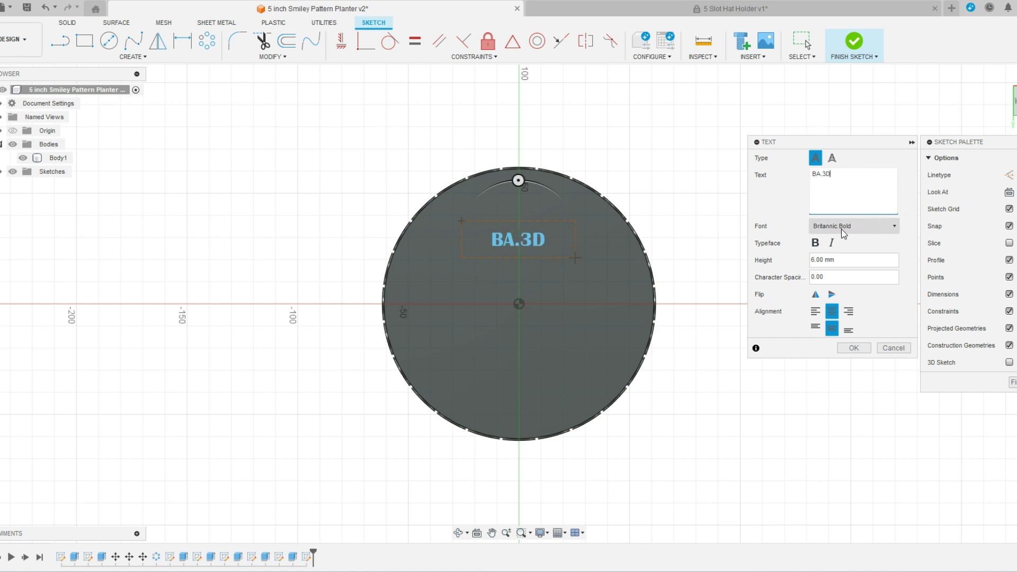
click(820, 248)
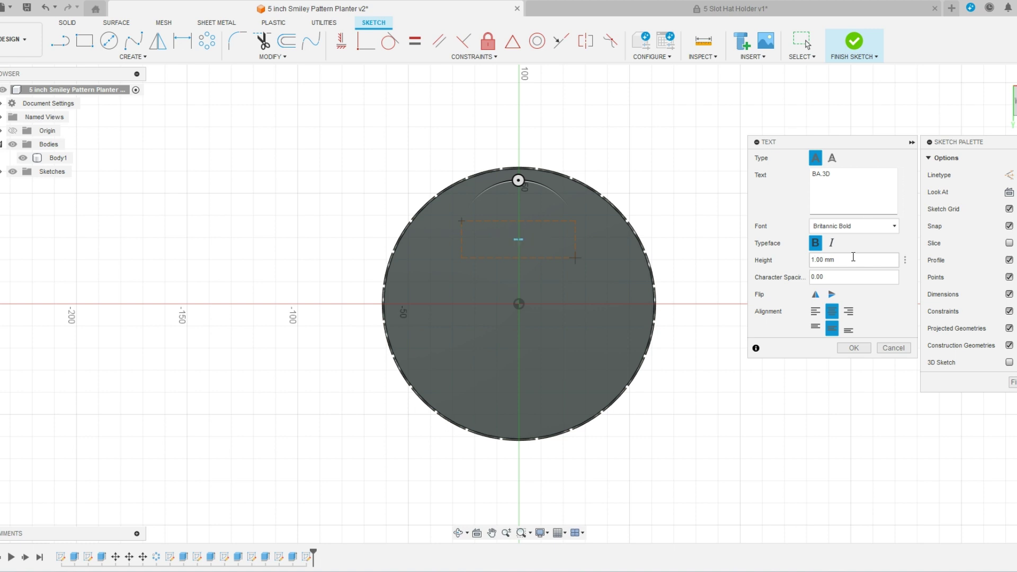
text(0)
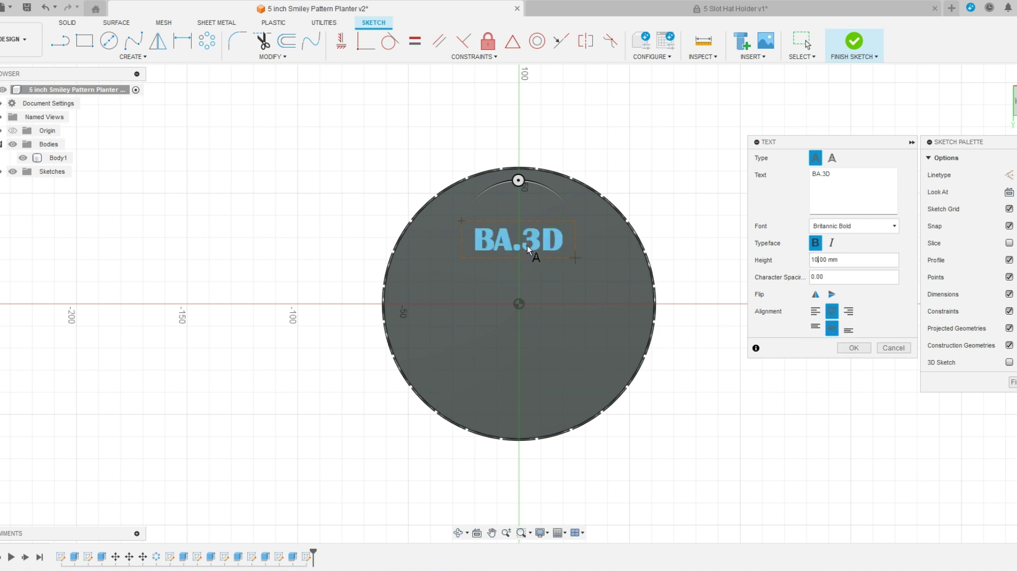
click(808, 44)
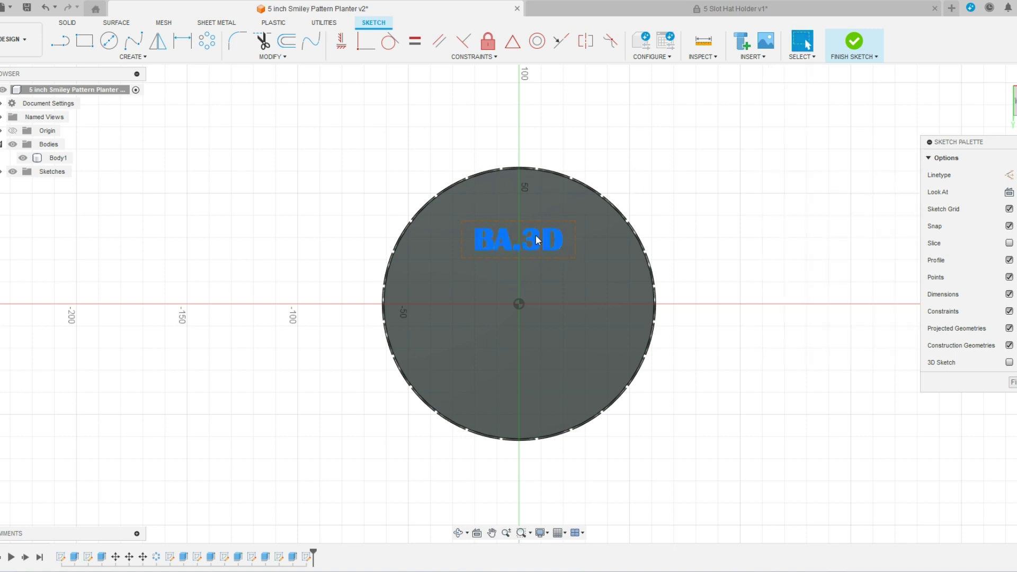
drag(535, 234, 538, 301)
- Finish the sketch and cut the BA.3D text profile -0.25 mm into the planter's end face
click(853, 43)
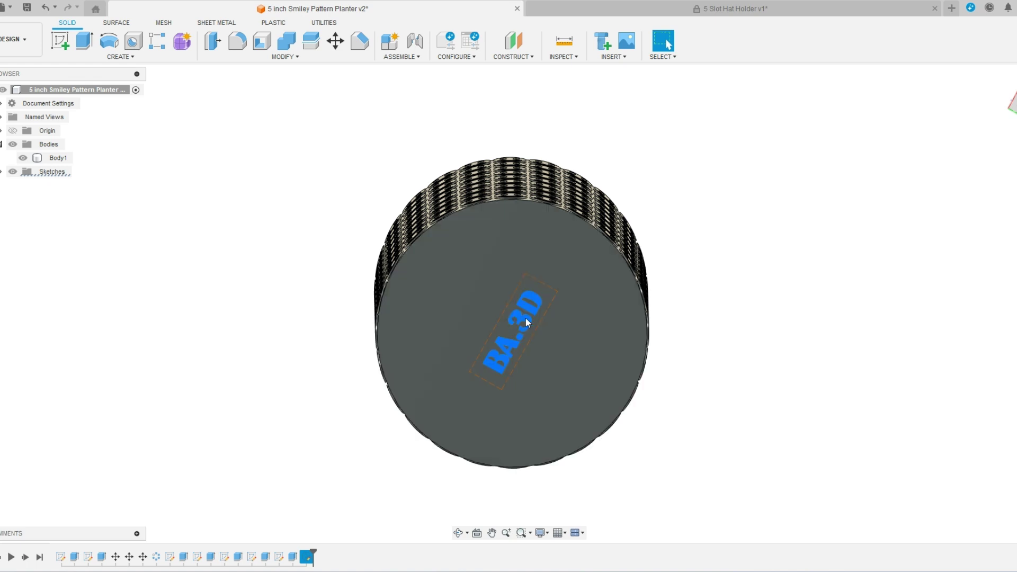
click(526, 317)
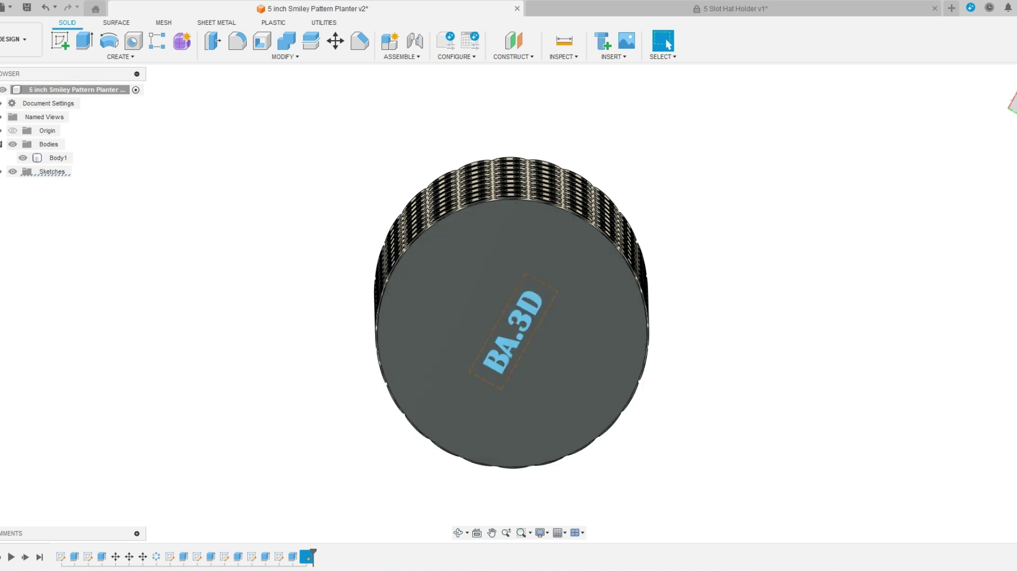
click(84, 41)
click(533, 310)
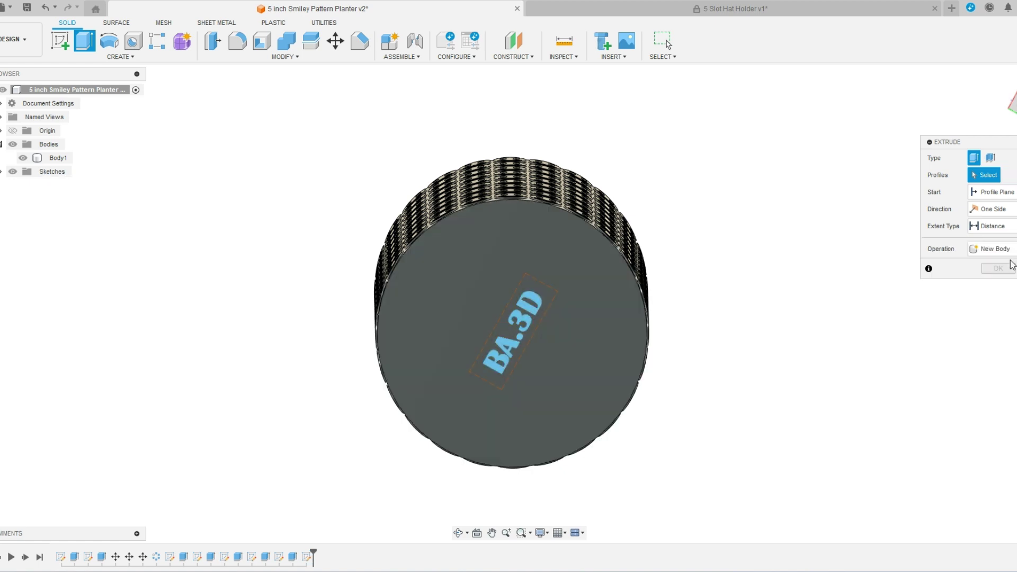
click(520, 320)
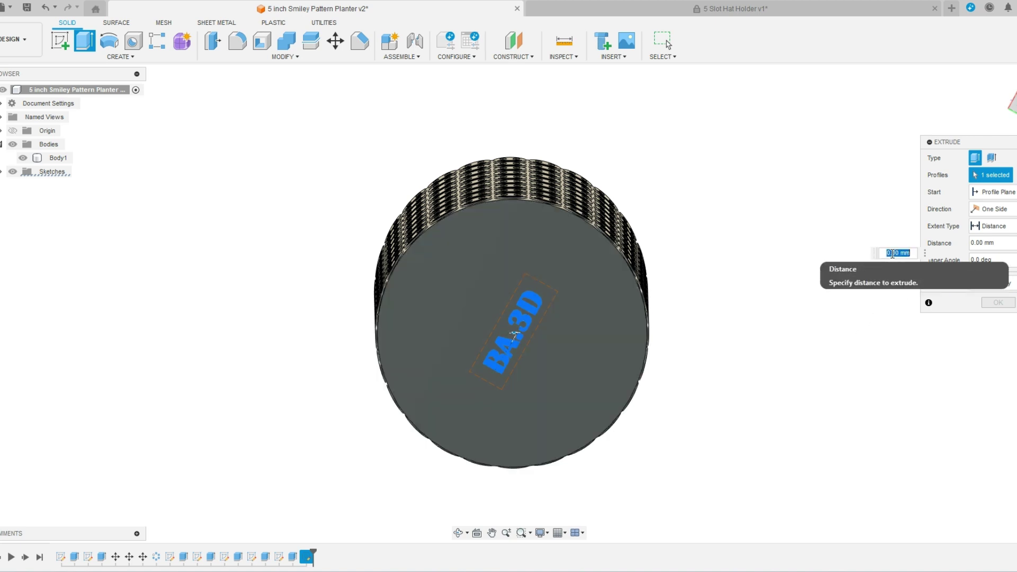
text(-)
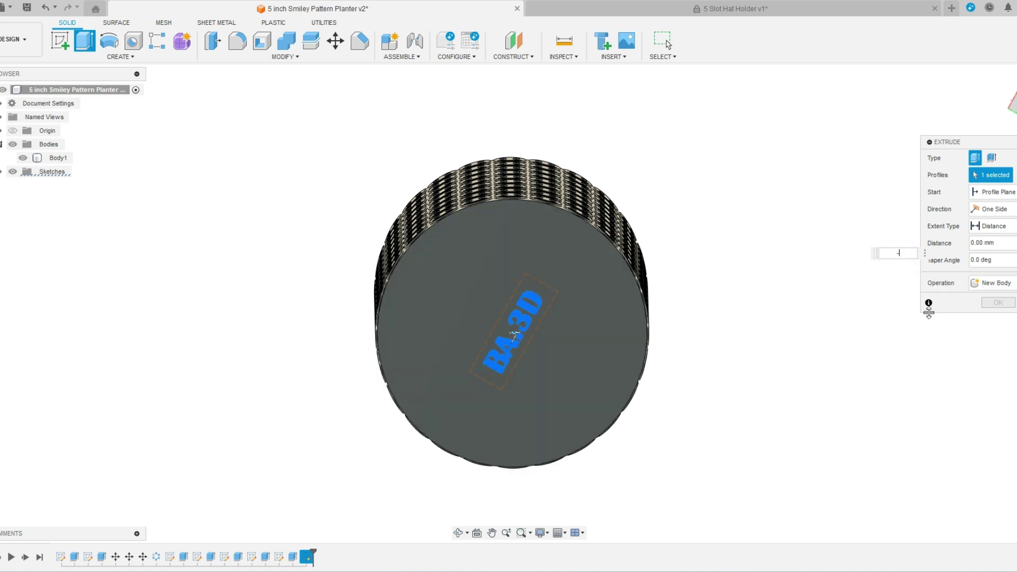
text(.25)
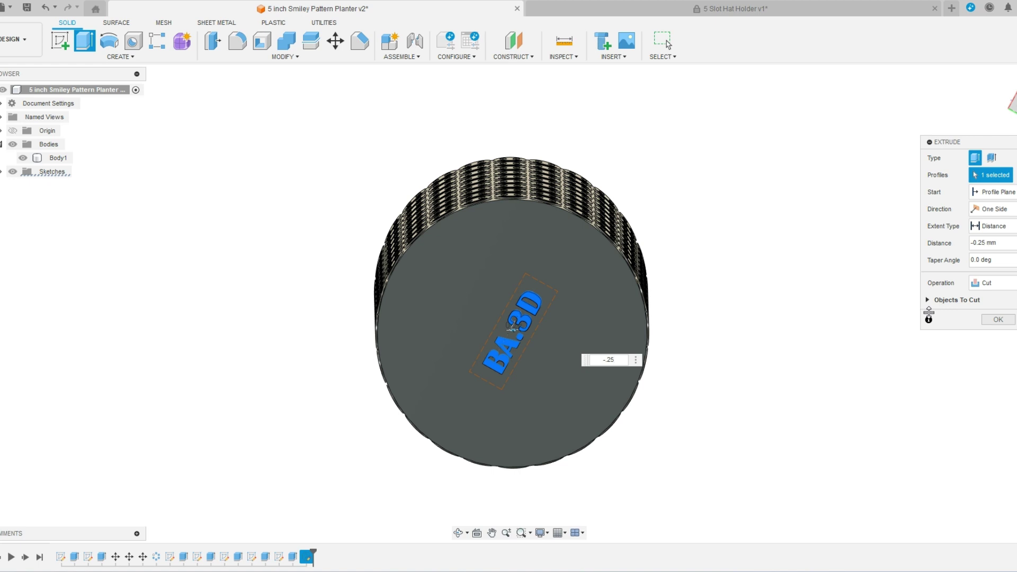
click(998, 320)
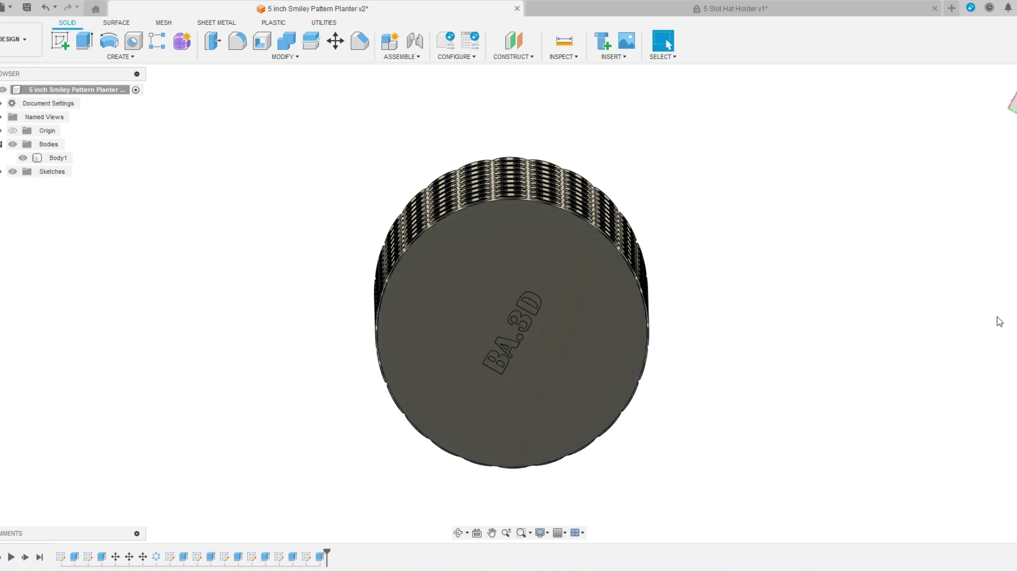
- Orbit and zoom around the planter to inspect the engraved BA.3D lettering
click(459, 533)
drag(518, 379, 527, 302)
scroll(611, 272, up, 10)
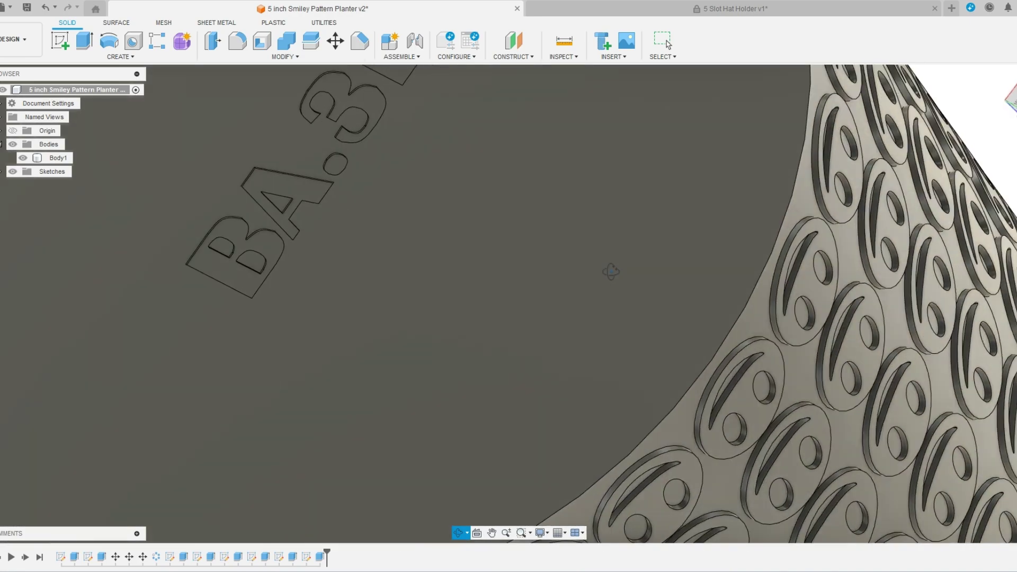
drag(611, 271, 615, 318)
scroll(645, 282, down, 10)
scroll(609, 317, up, 3)
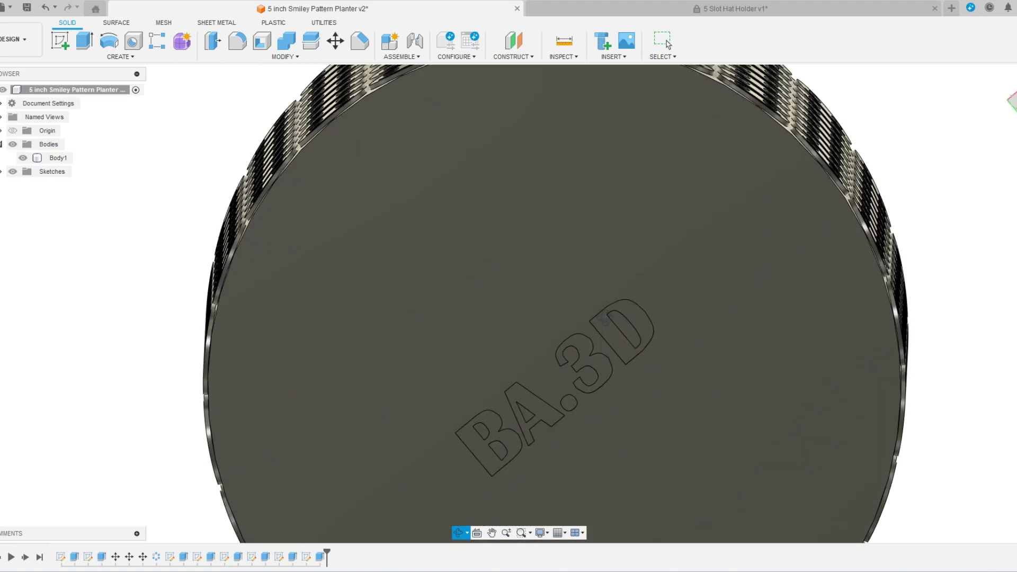
scroll(607, 318, down, 3)
drag(609, 370, 572, 310)
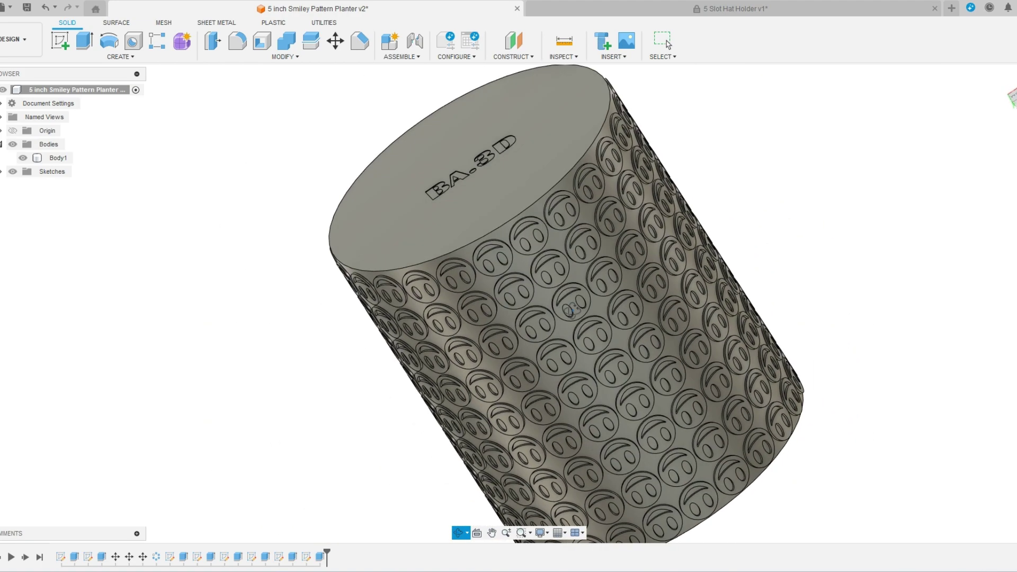
- Switch to the 5 Slot Hat Holder design and orbit it into a 3-D perspective
click(649, 9)
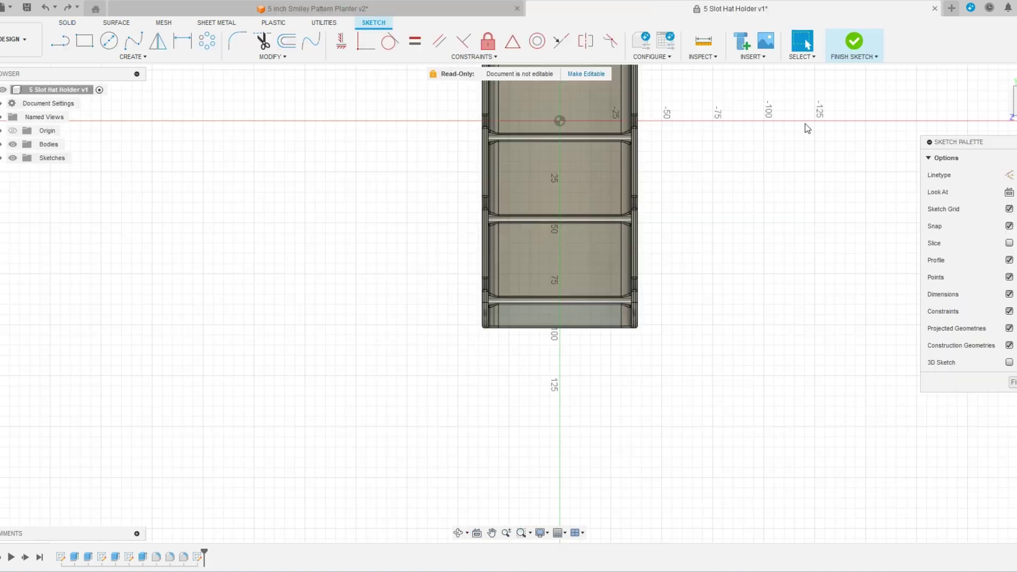
scroll(613, 390, down, 2)
scroll(613, 390, up, 3)
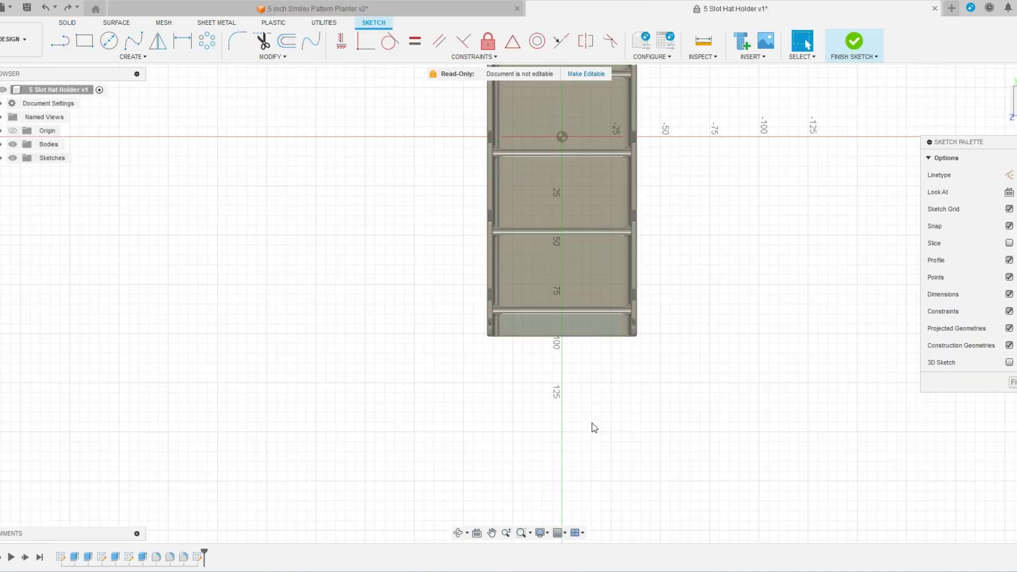
click(458, 532)
mouse_move(526, 393)
mouse_down()
mouse_move(470, 318)
mouse_move(461, 345)
mouse_move(521, 385)
mouse_move(520, 372)
mouse_move(536, 375)
mouse_up()
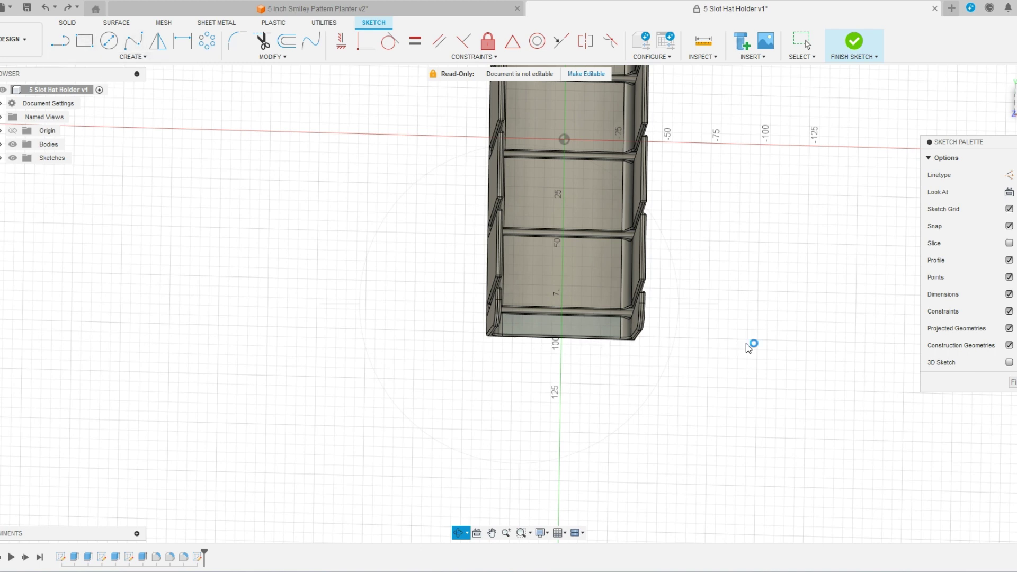
middle_drag(749, 344, 318, 289)
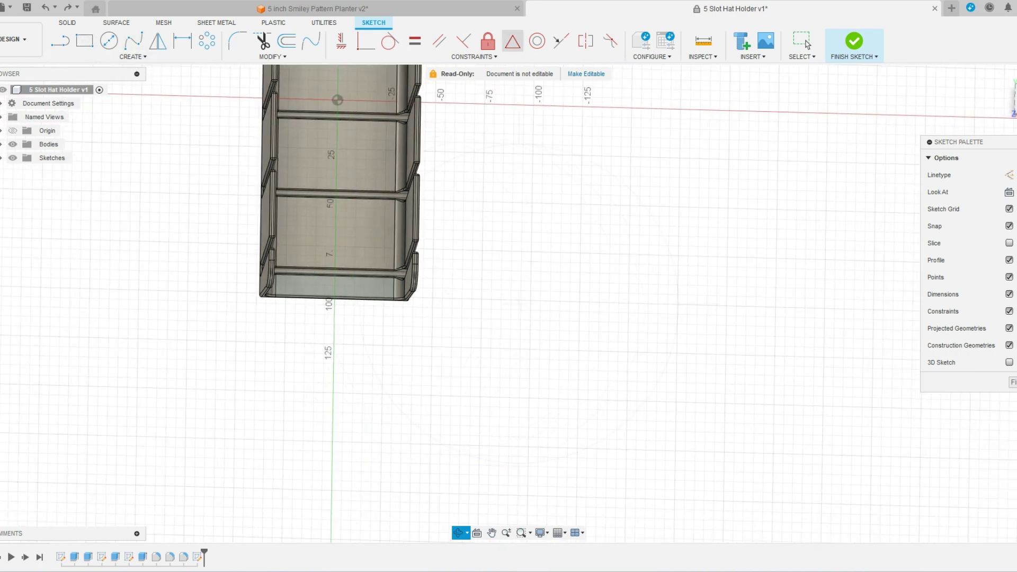
- Finish the current sketch and start a new sketch on the hat holder's bottom face
click(854, 42)
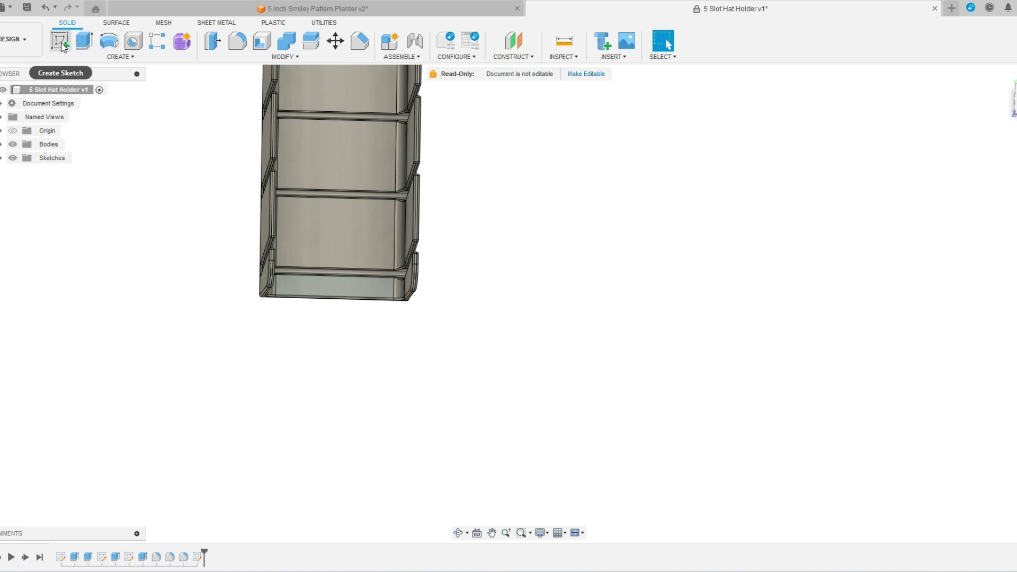
click(63, 46)
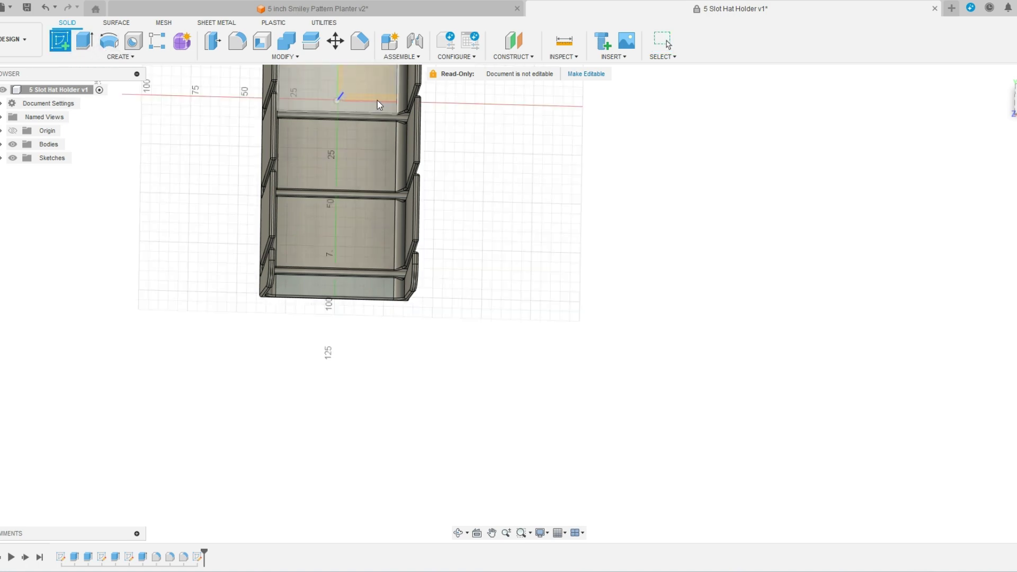
click(354, 289)
scroll(510, 499, up, 5)
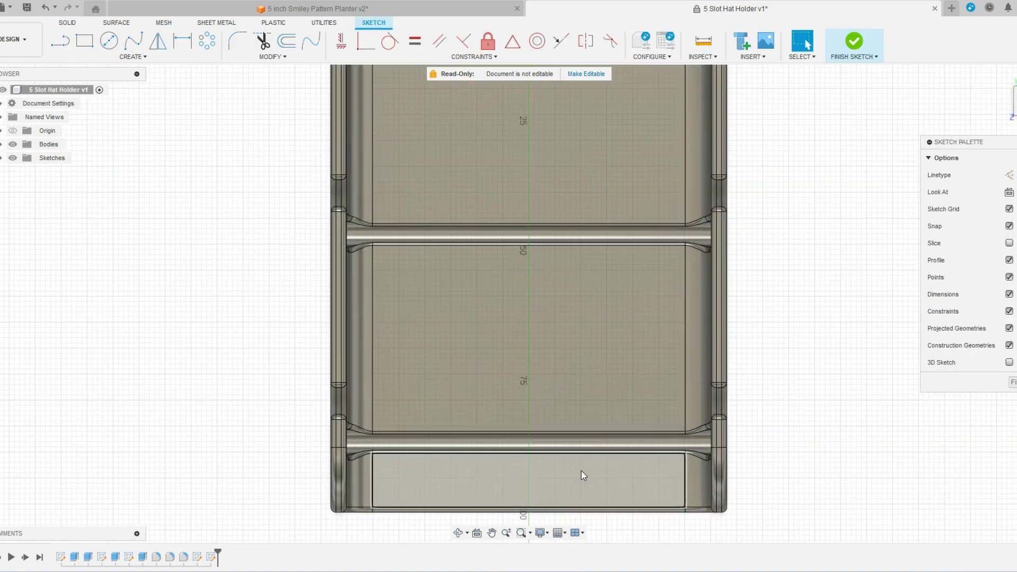
scroll(563, 385, up, 5)
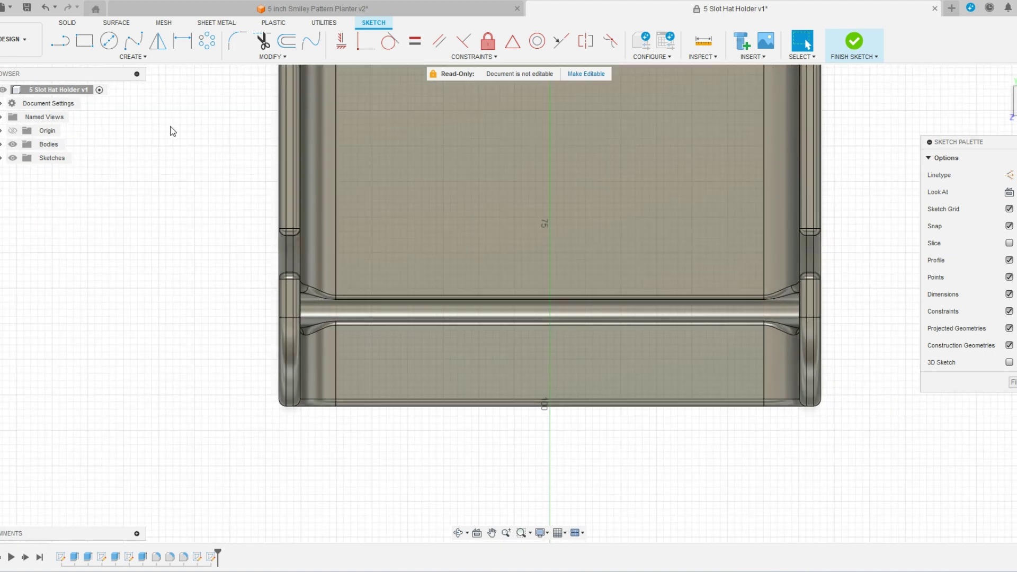
click(142, 57)
- Add 6 mm 'BA.3D' text centred on the lower front panel and finish the sketch
click(82, 182)
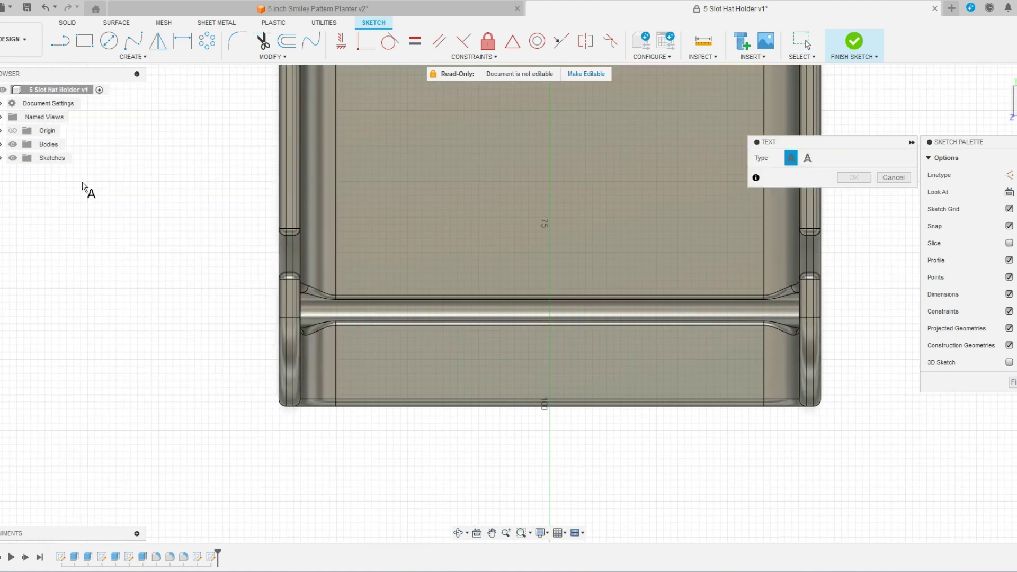
click(650, 390)
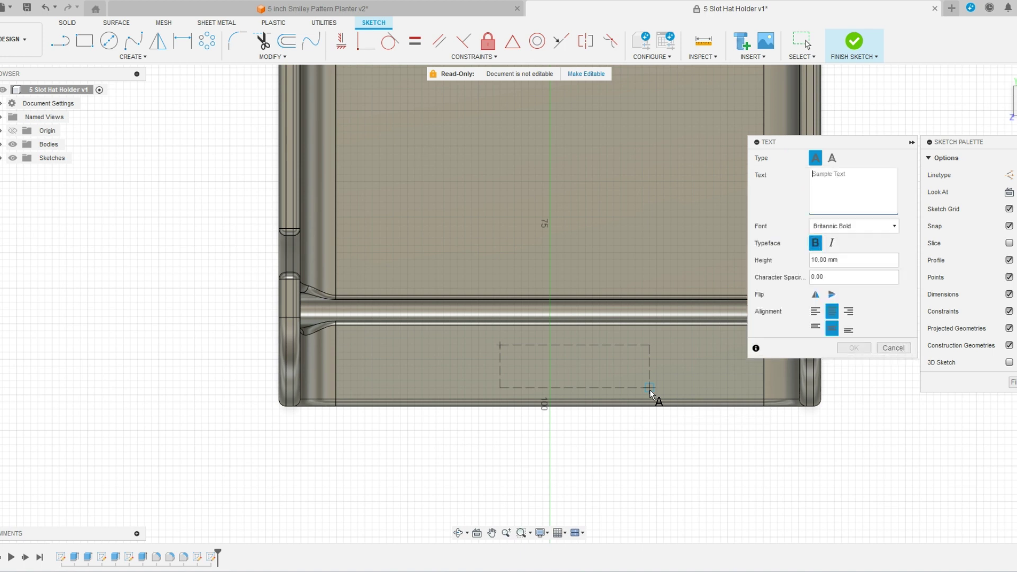
text(BA.)
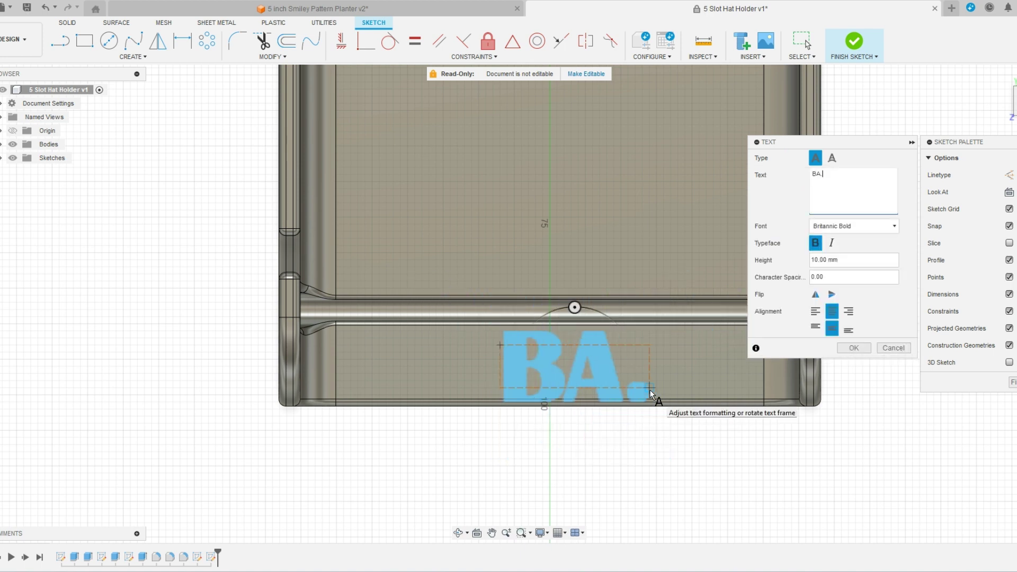
text(3D)
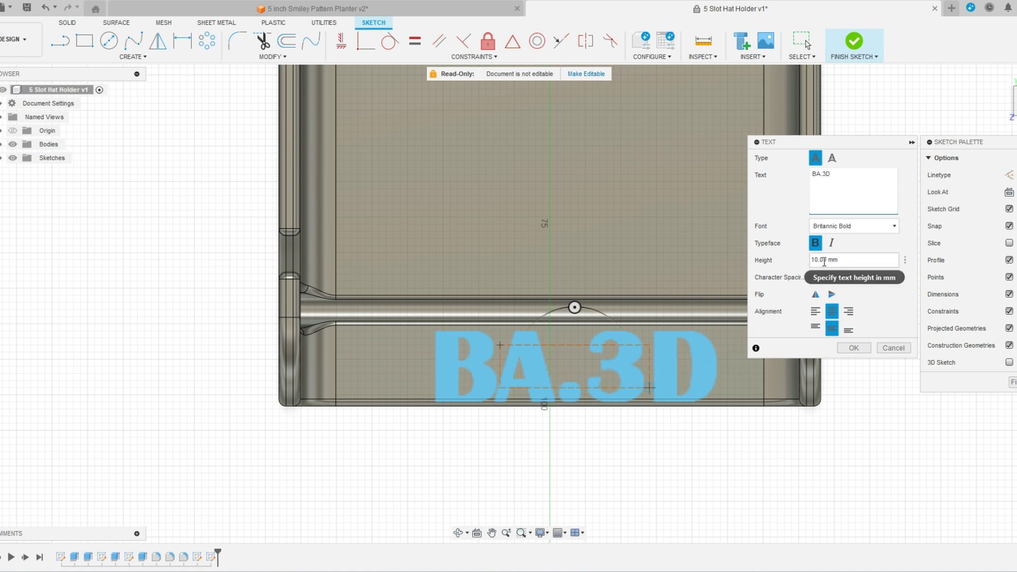
click(821, 260)
double_click(819, 260)
click(818, 259)
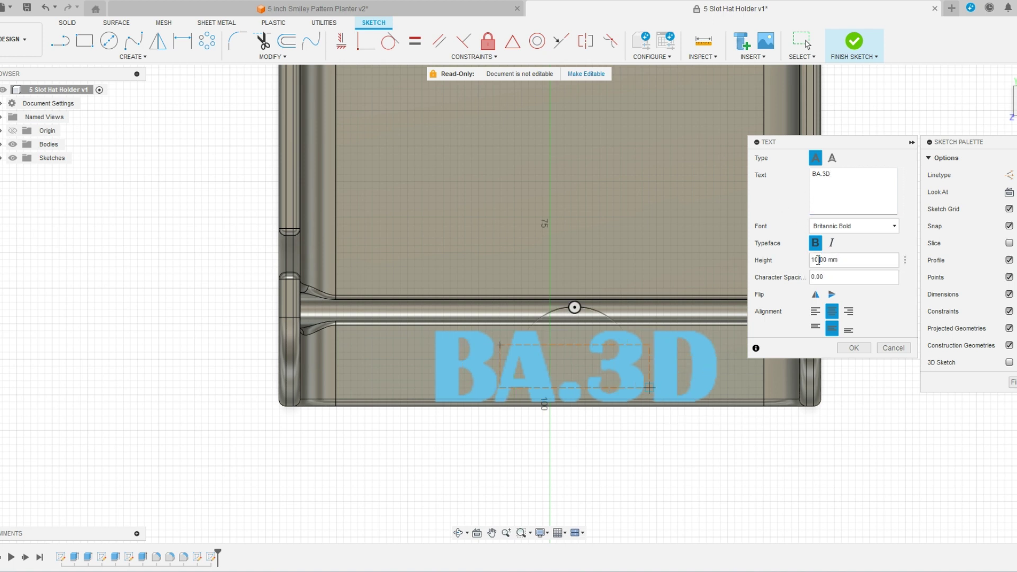
key(BackSpace)
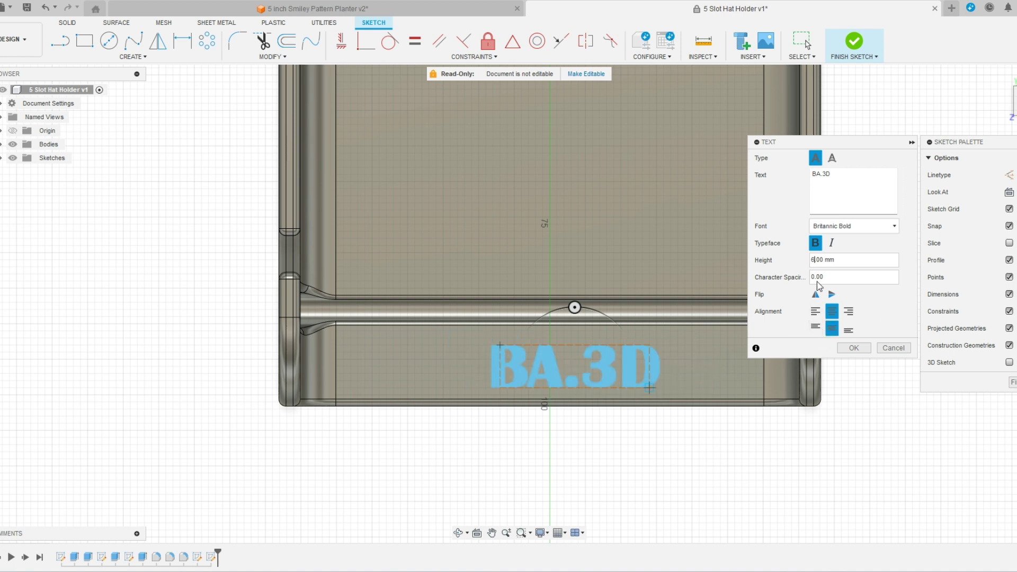
click(853, 348)
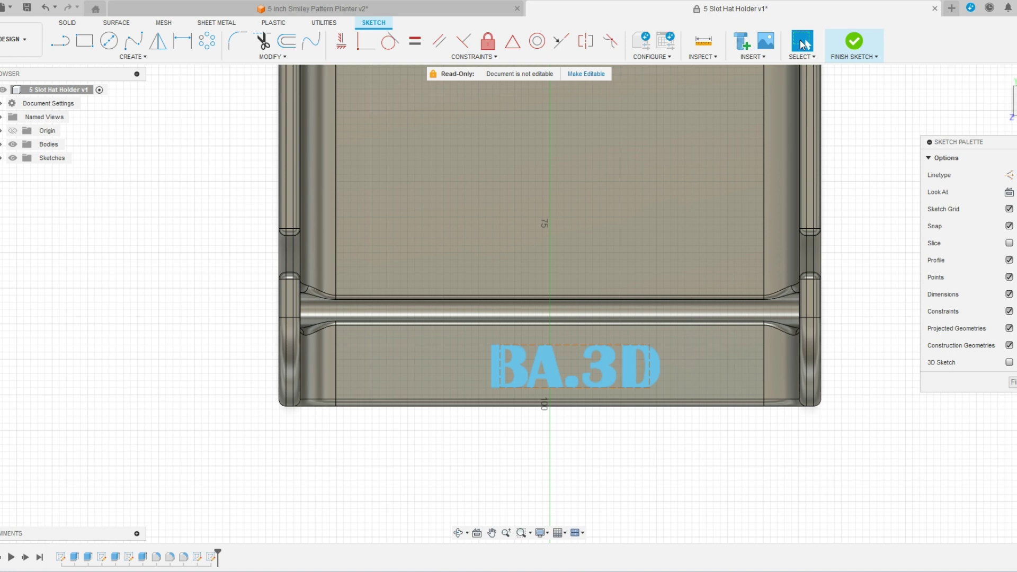
drag(596, 368, 574, 367)
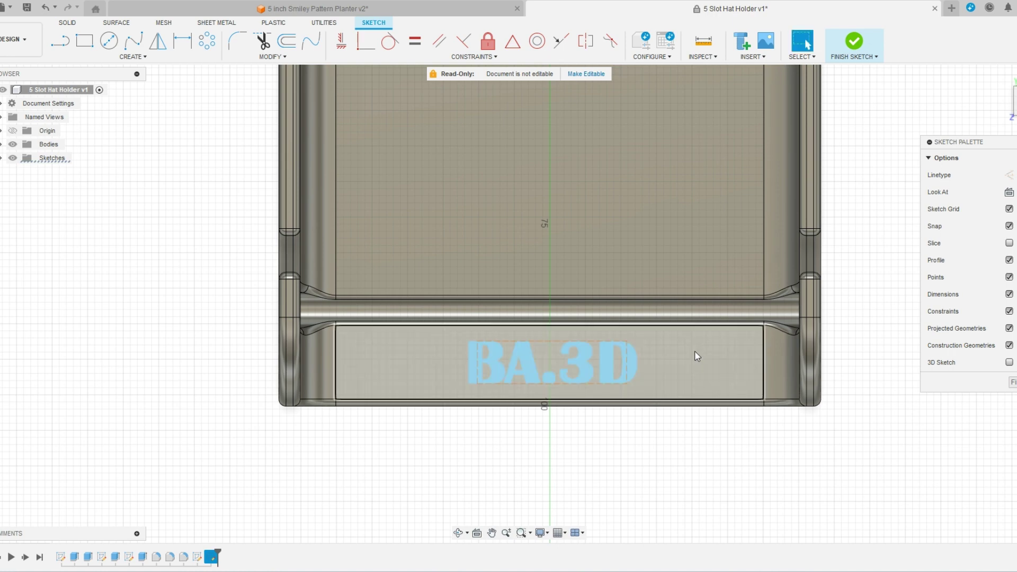
click(854, 41)
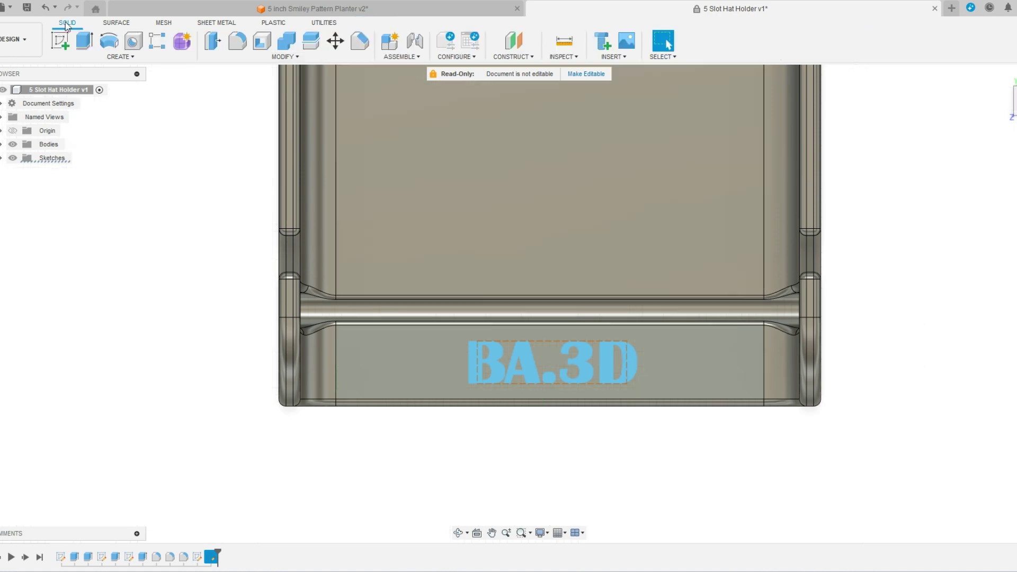
- Extrude the BA.3D text profile 1 mm as a Join to the holder body
click(84, 43)
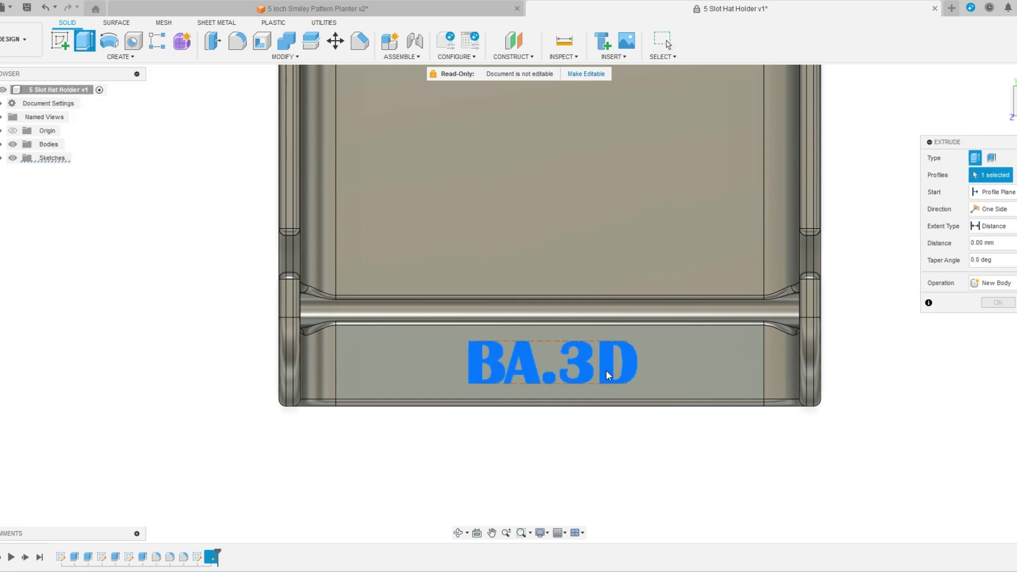
click(611, 371)
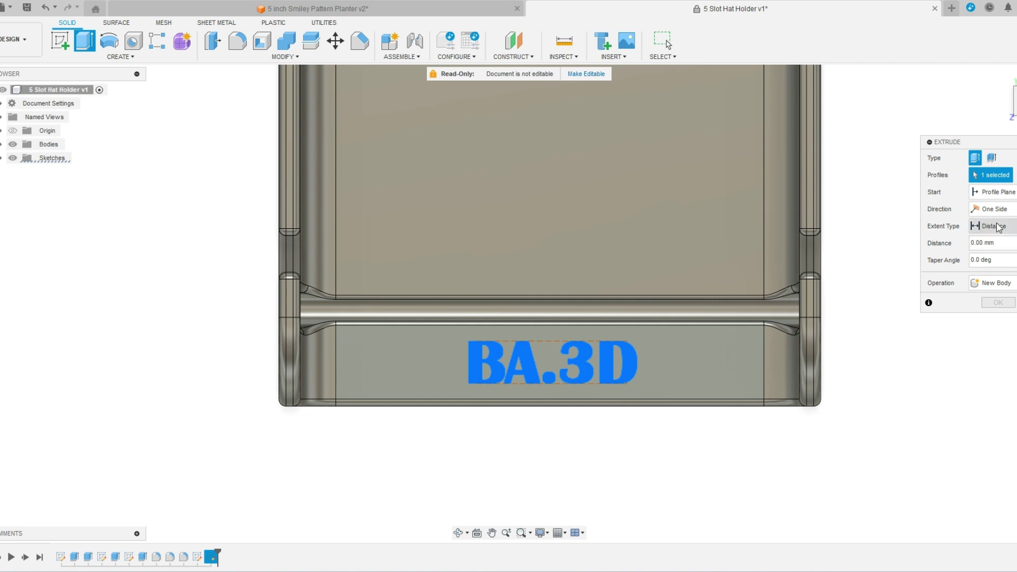
click(1007, 288)
click(990, 308)
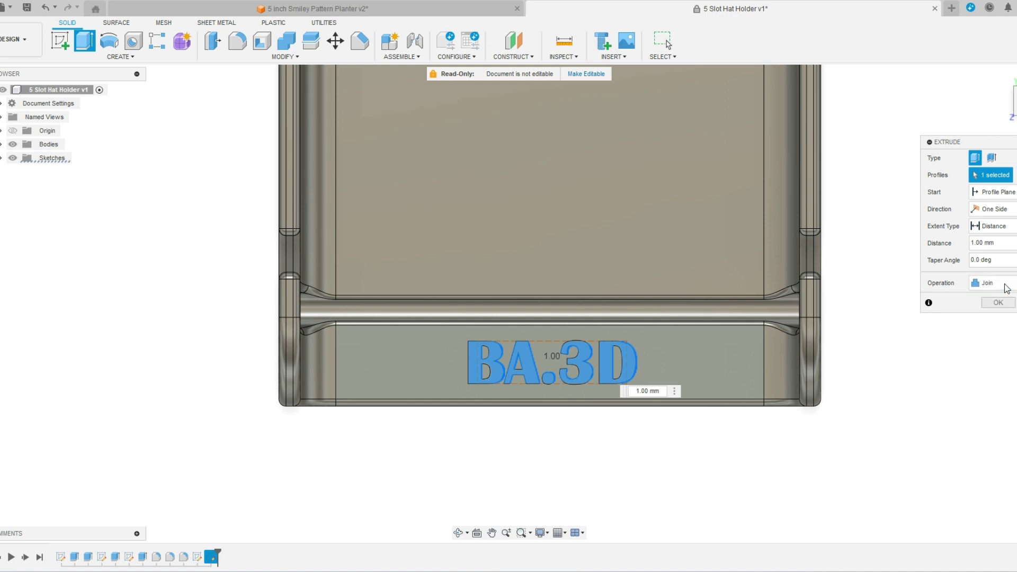
click(999, 303)
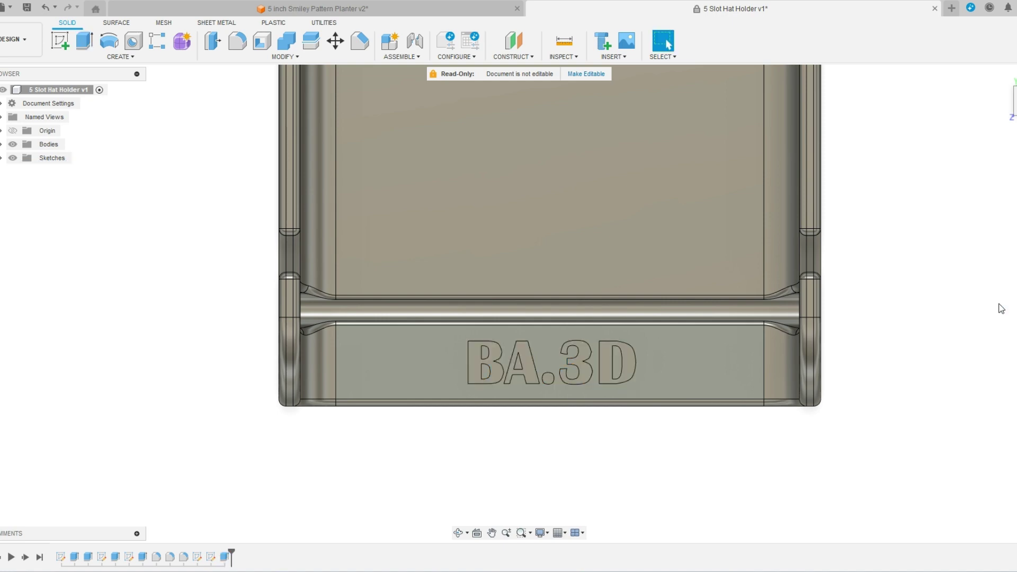
- Orbit the model to inspect the raised BA.3D lettering
click(459, 532)
drag(564, 402, 557, 323)
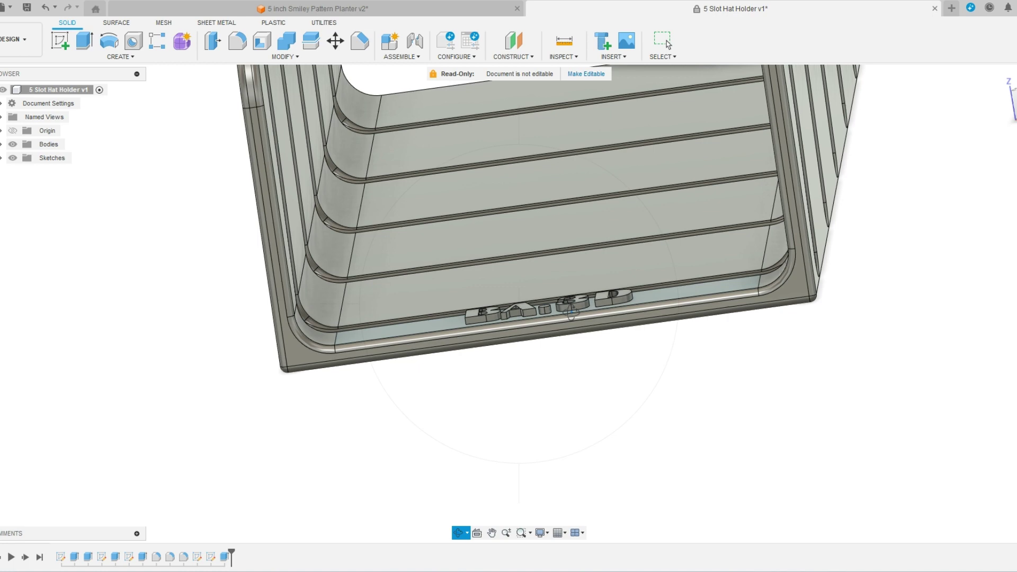
drag(609, 342, 619, 393)
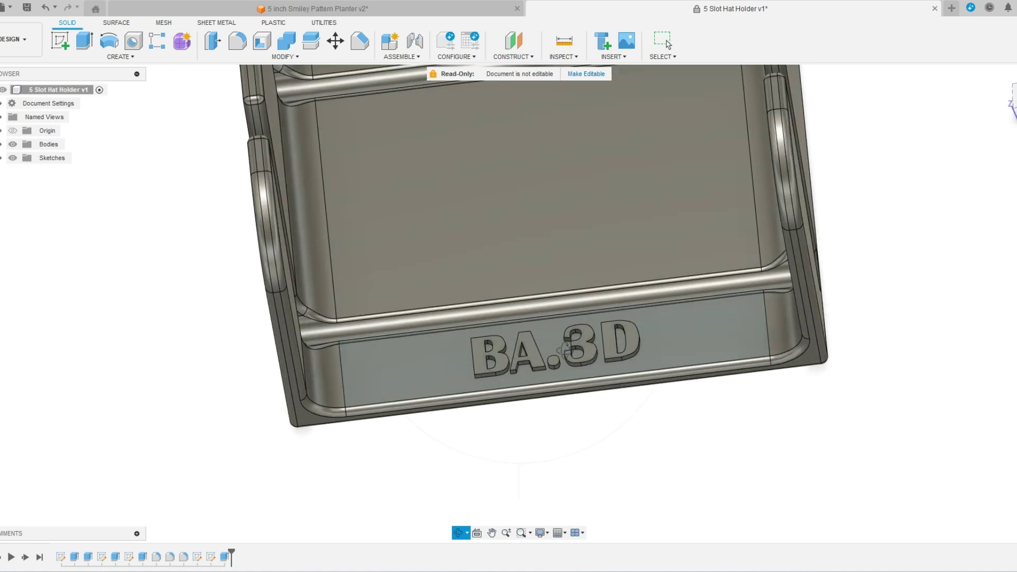
drag(981, 300, 680, 363)
key(Escape)
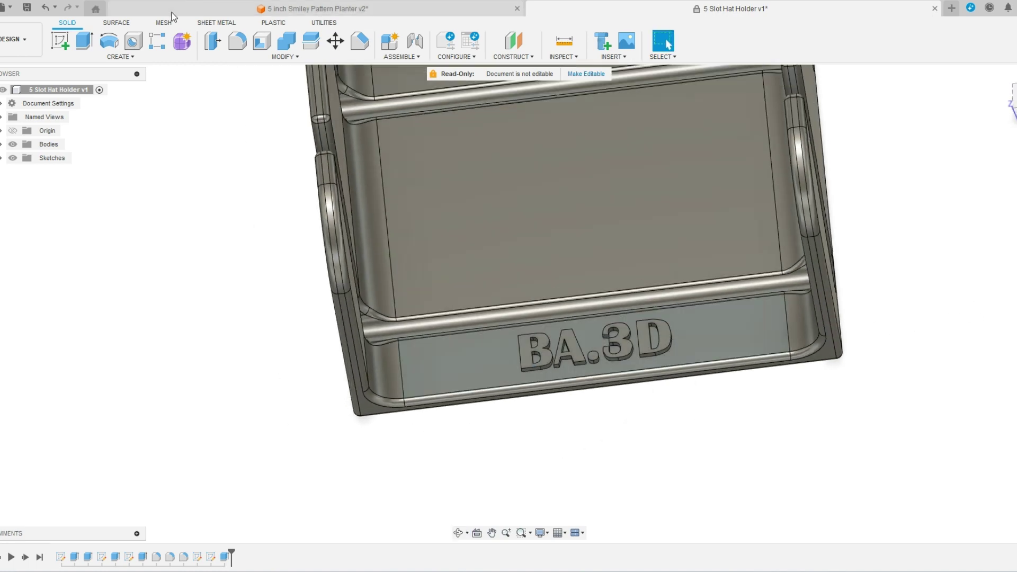
- Start a fillet and select the top faces of the D, 3, dot, A and B
click(238, 41)
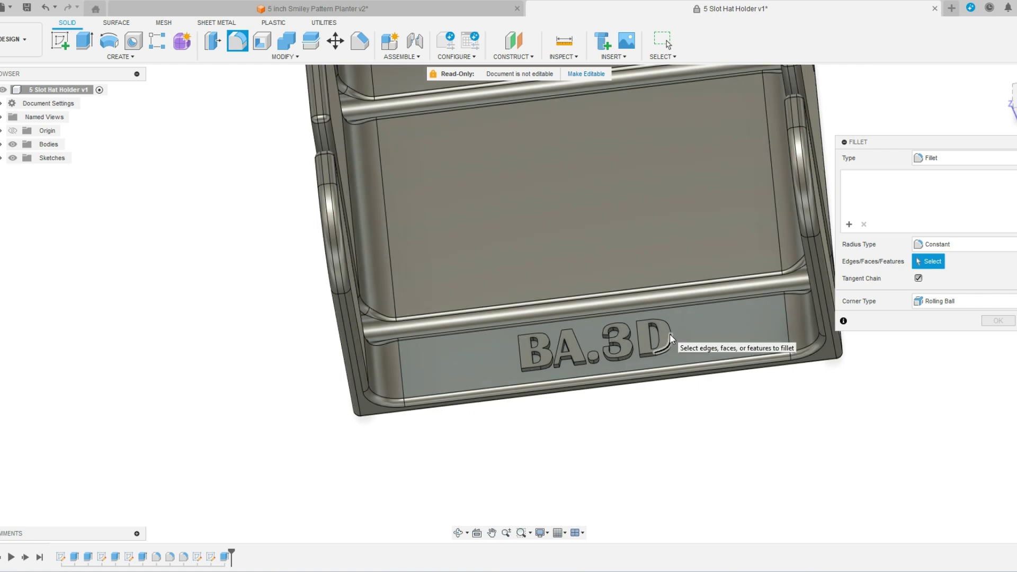
click(655, 339)
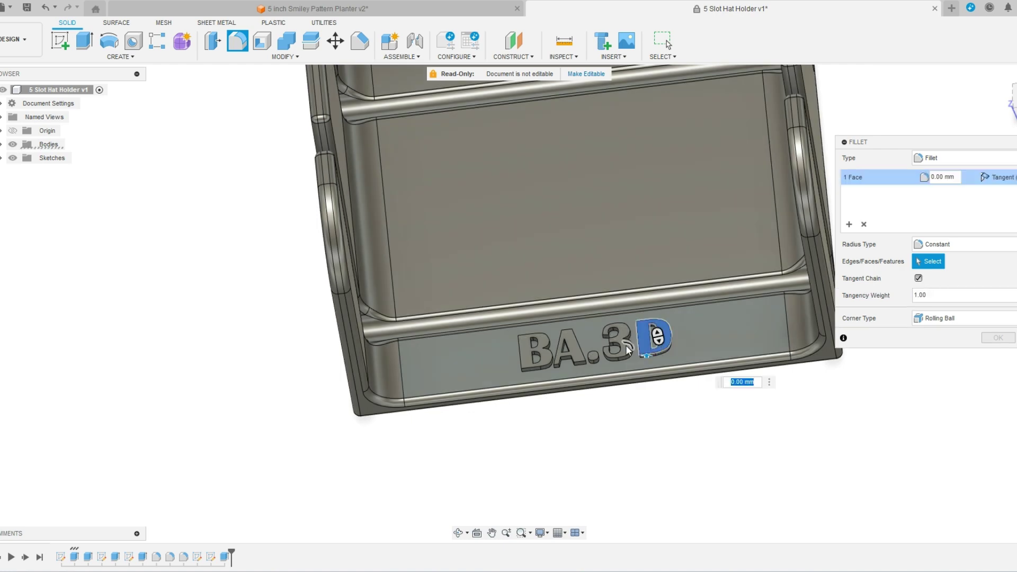
scroll(625, 345, up, 4)
click(622, 353)
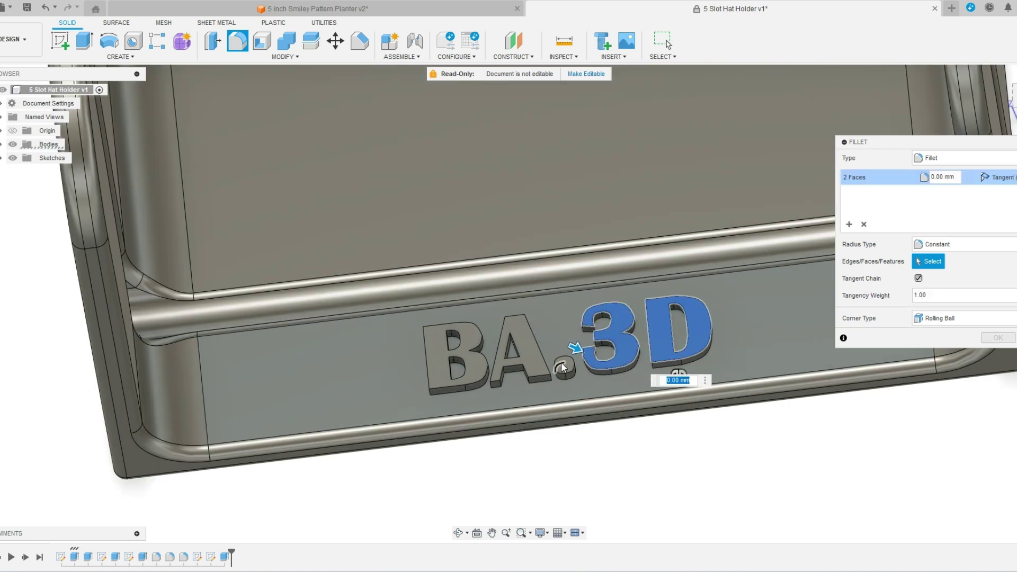
scroll(566, 365, up, 3)
click(576, 371)
scroll(488, 361, up, 2)
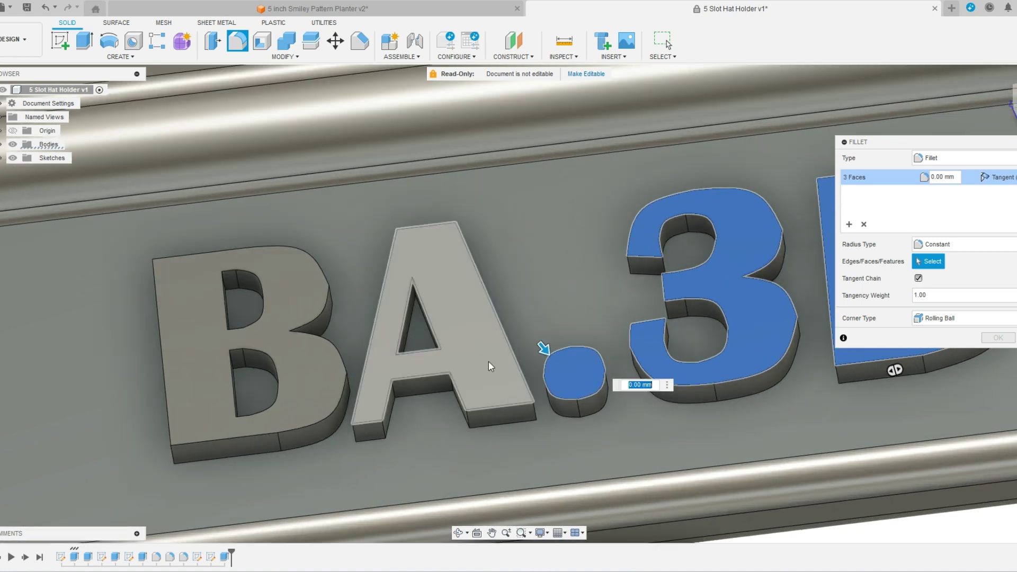
click(456, 365)
click(304, 369)
scroll(403, 318, down, 2)
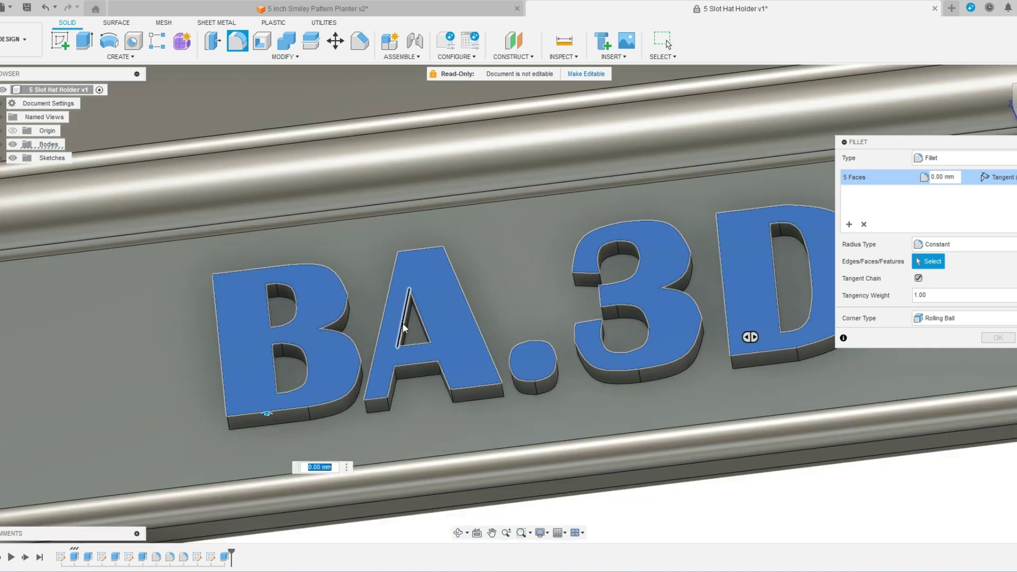
- Set the fillet radius to 0.2 mm and apply it
click(942, 177)
text(0.2)
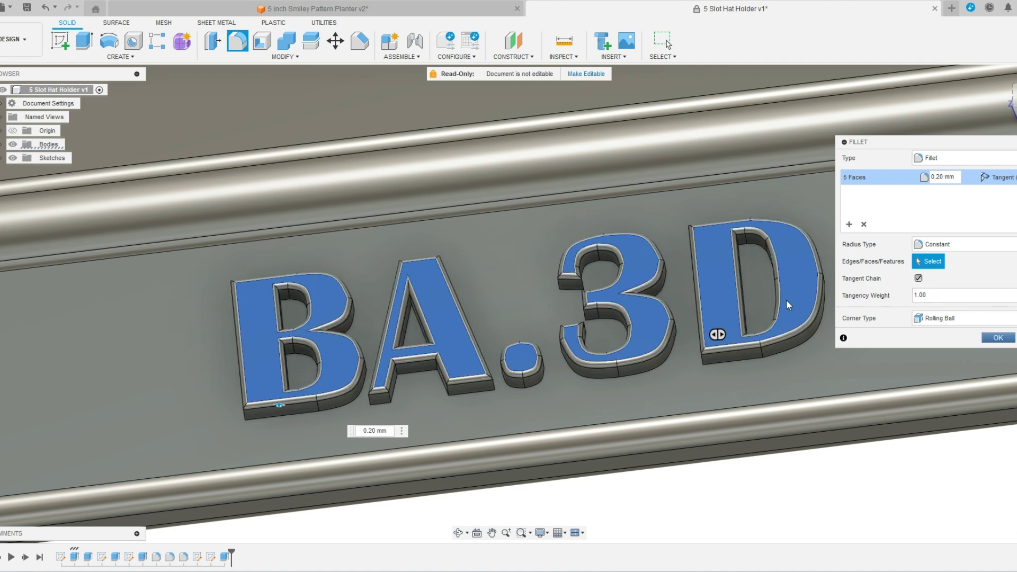
key(Return)
scroll(651, 477, down, 8)
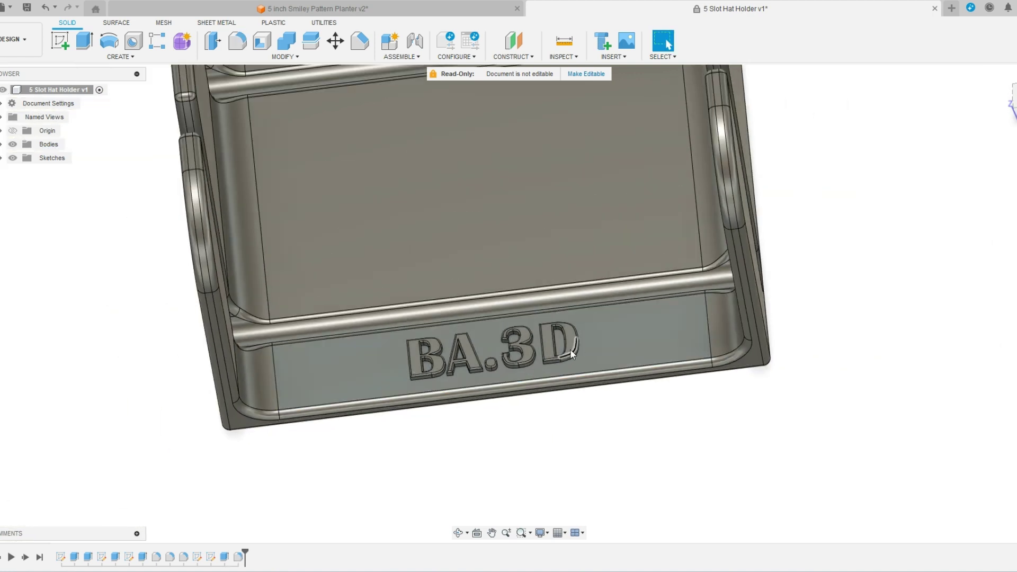
- Zoom out and orbit to look over the whole embossed hat holder
scroll(408, 398, down, 3)
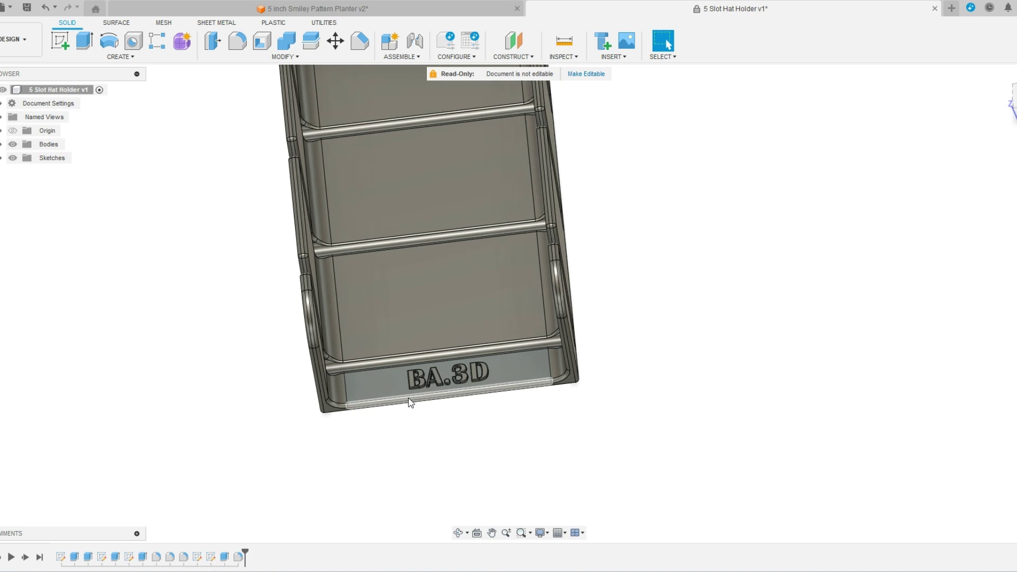
click(458, 533)
mouse_move(493, 396)
mouse_down()
mouse_move(475, 402)
mouse_move(494, 378)
mouse_move(465, 406)
mouse_move(422, 409)
mouse_move(491, 415)
mouse_up()
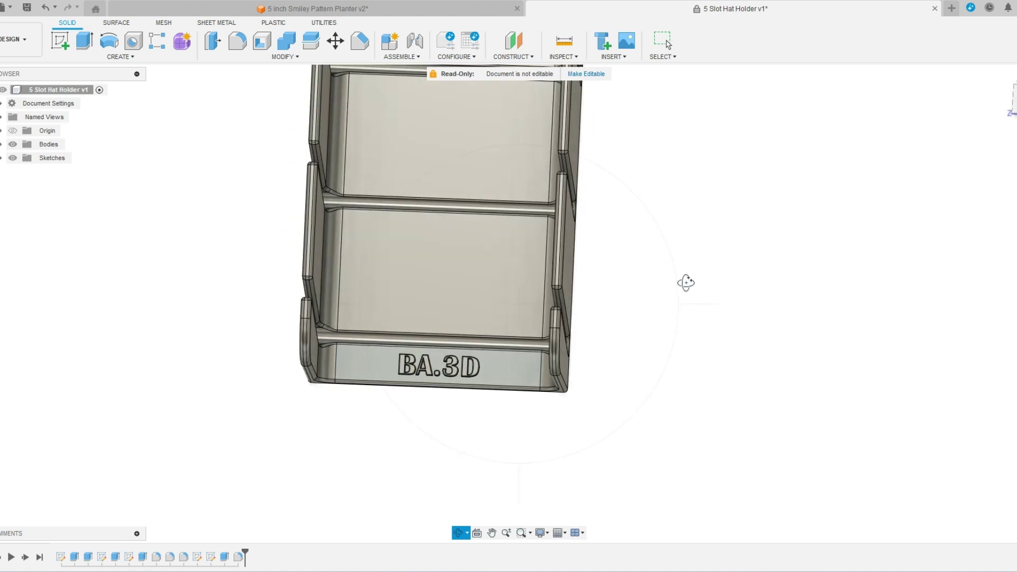
scroll(958, 190, up, 1)
key(Escape)
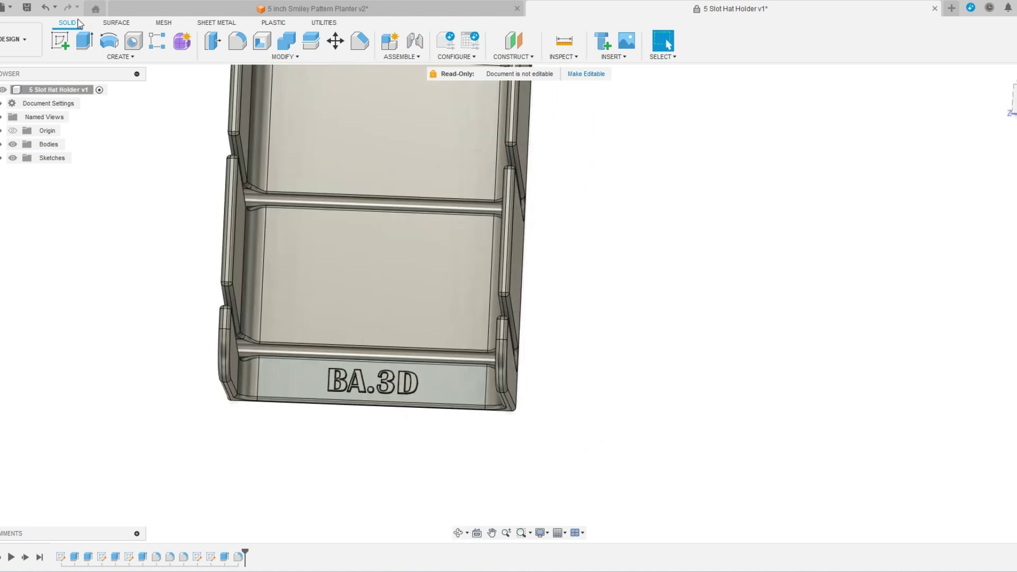
- Start a new sketch on the origin plane beneath the hat holder
click(61, 41)
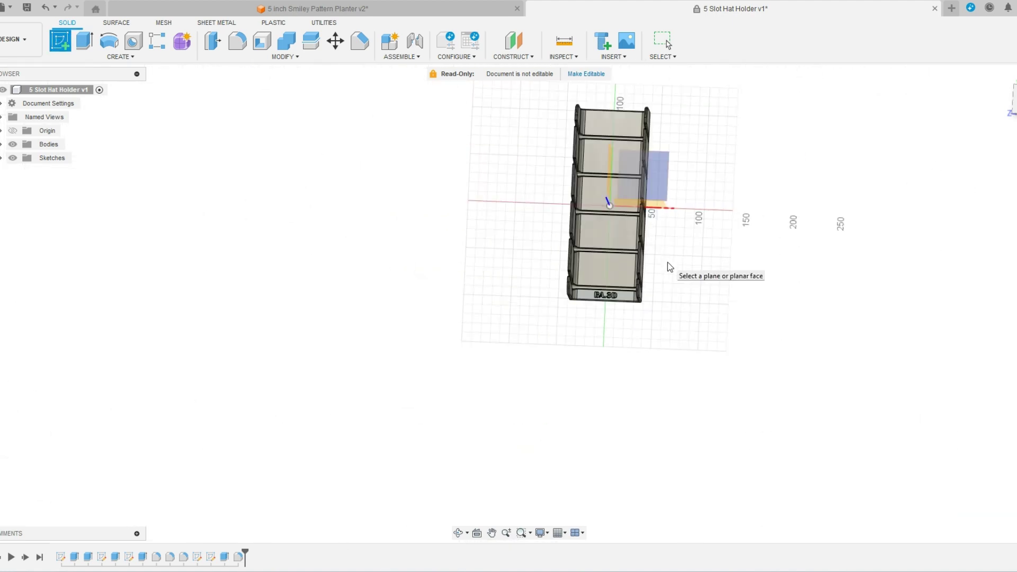
scroll(668, 262, down, 3)
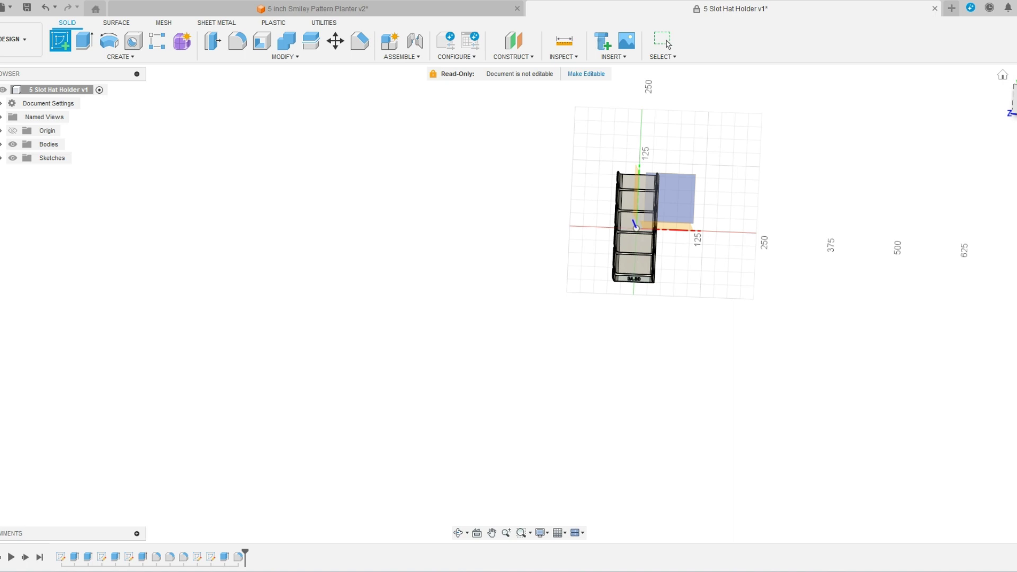
click(682, 185)
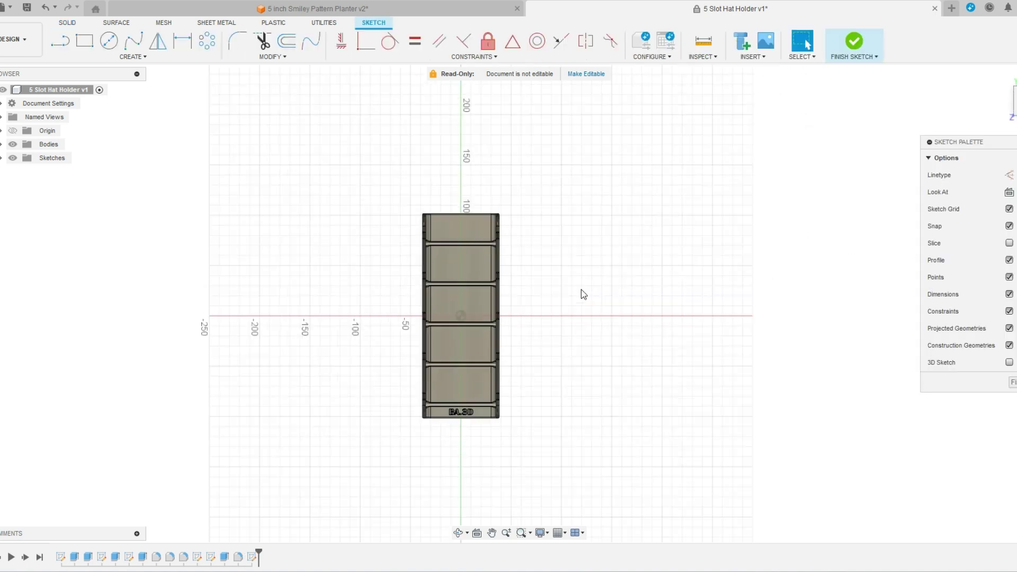
scroll(582, 292, up, 3)
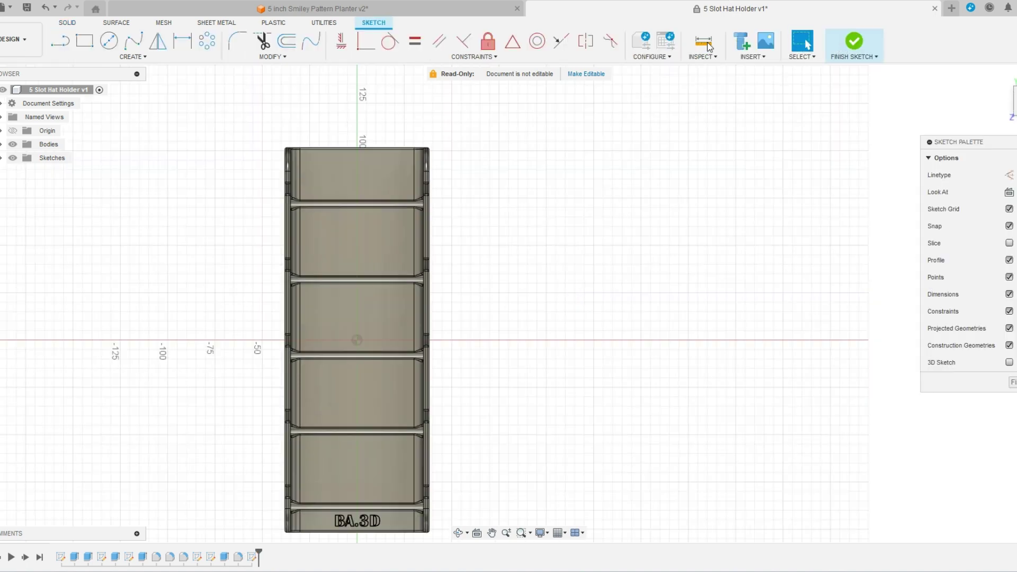
click(97, 56)
- Add framed 'BA.3D' text 24 mm high beside the hat holder, then return to the home view
click(66, 183)
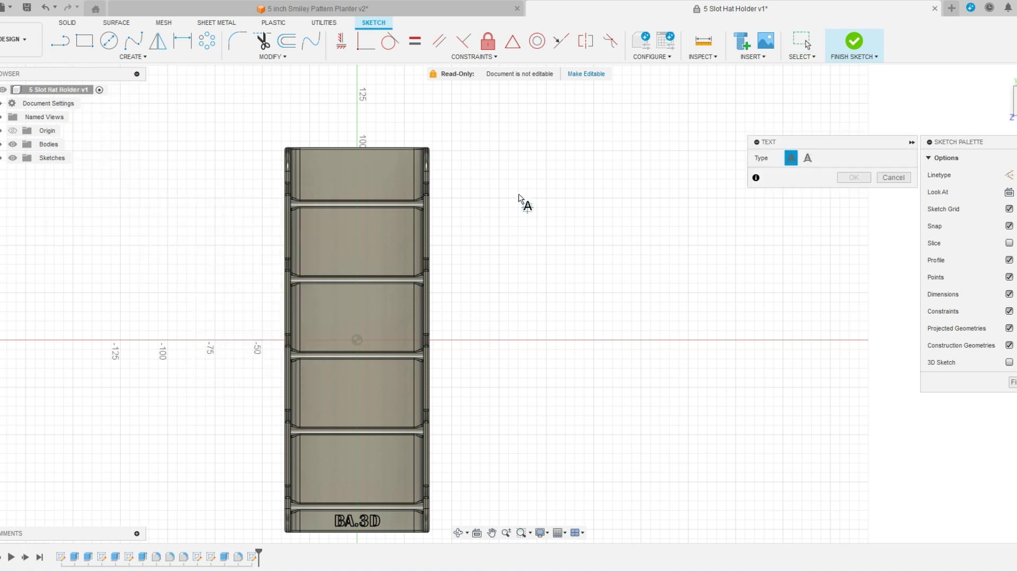
click(509, 189)
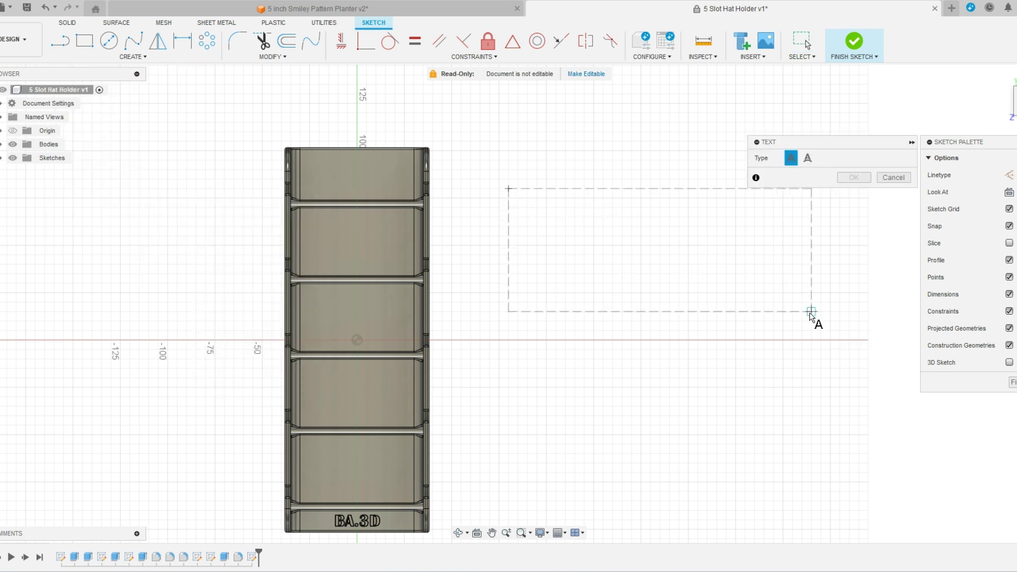
click(815, 321)
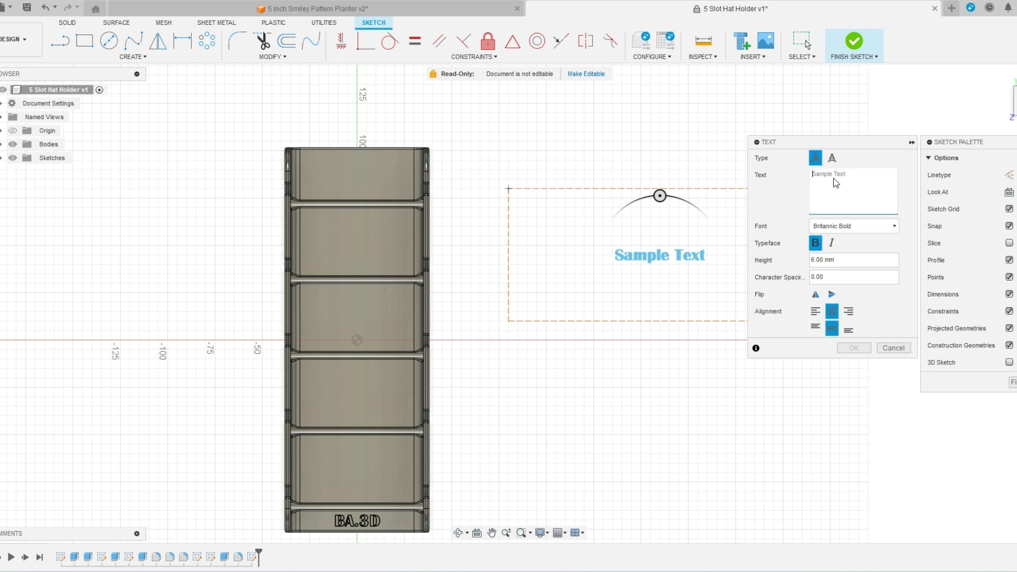
text(BA)
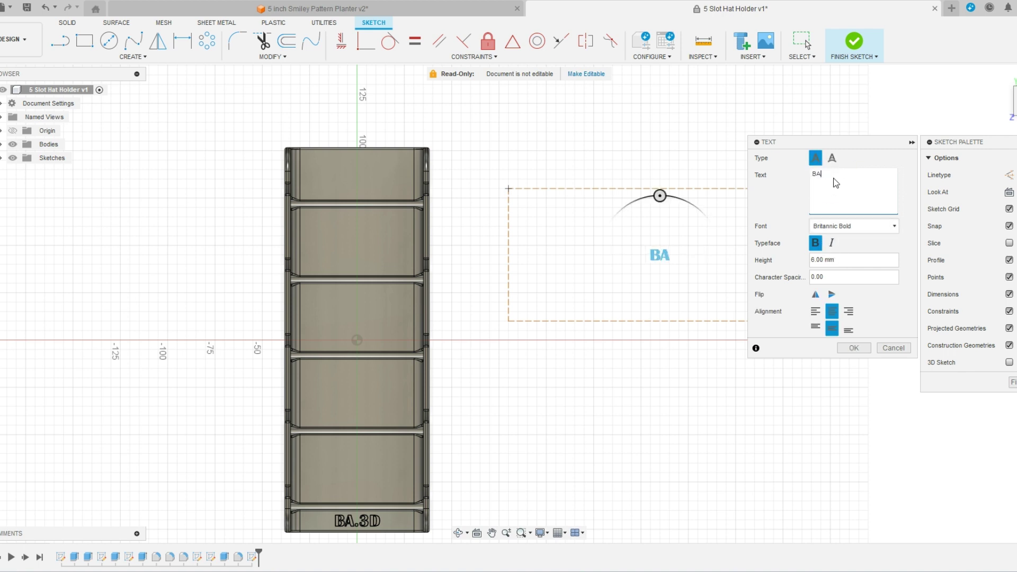
text(.3D)
click(814, 259)
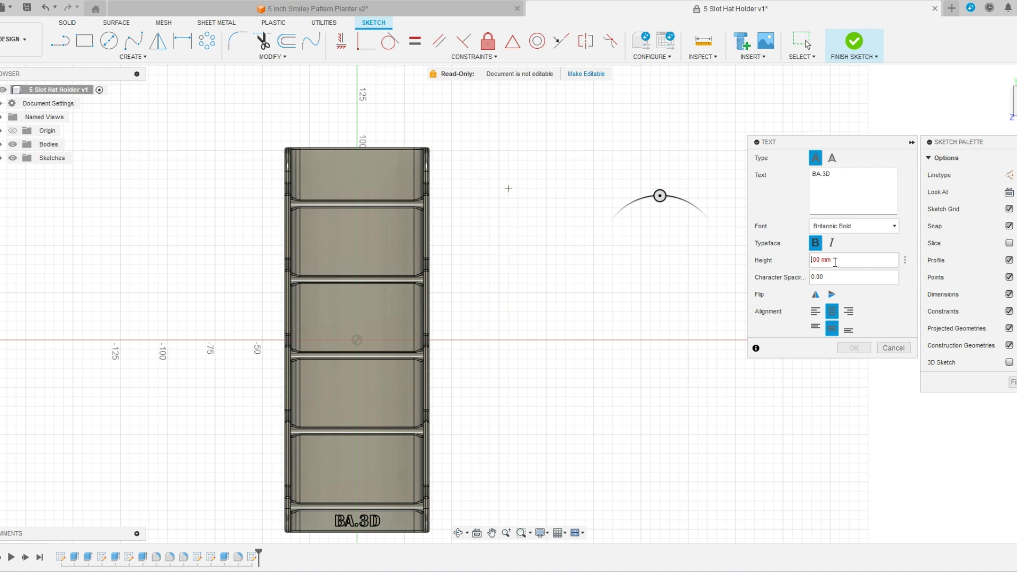
text(24)
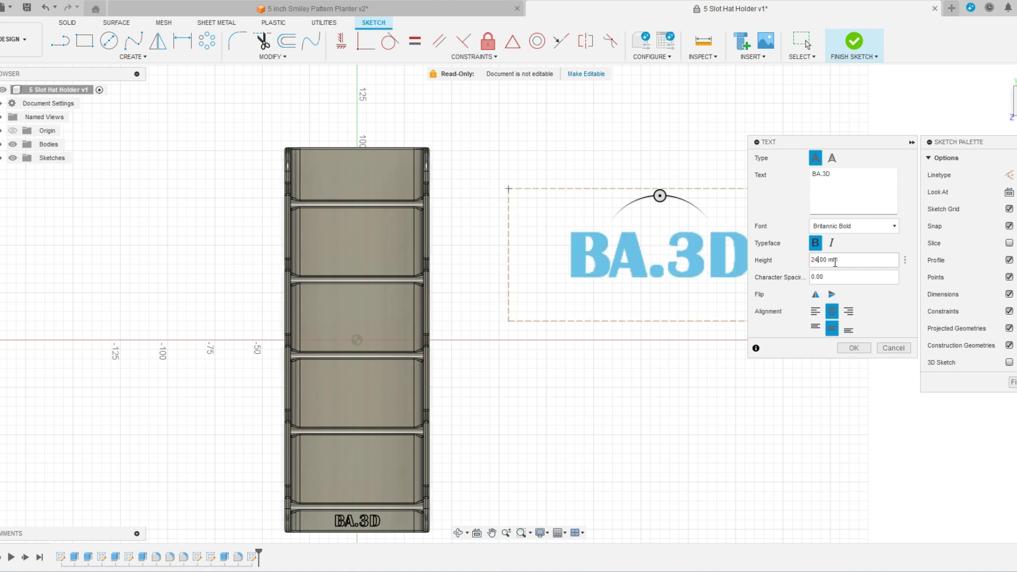
click(819, 276)
key(BackSpace)
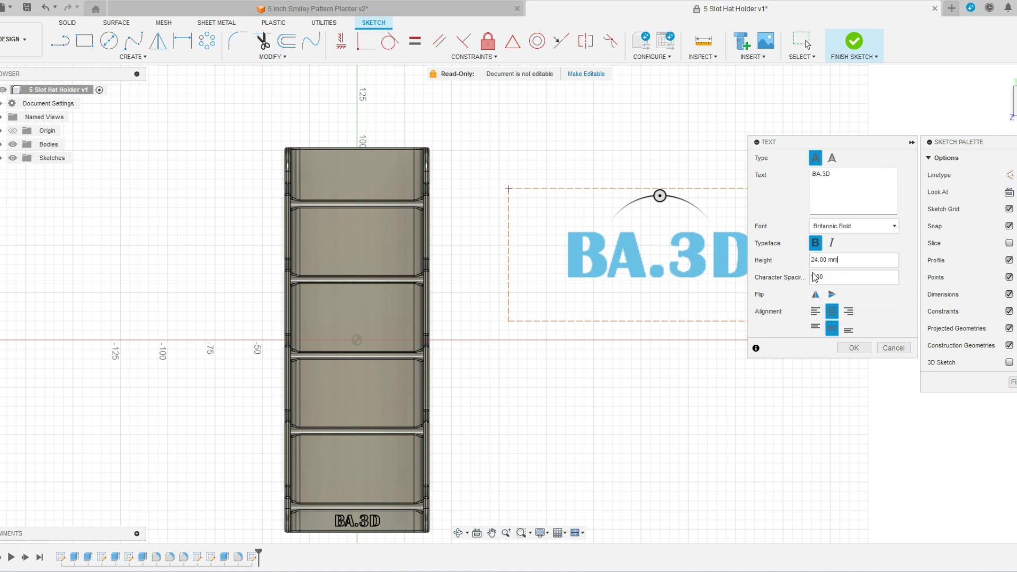
click(854, 348)
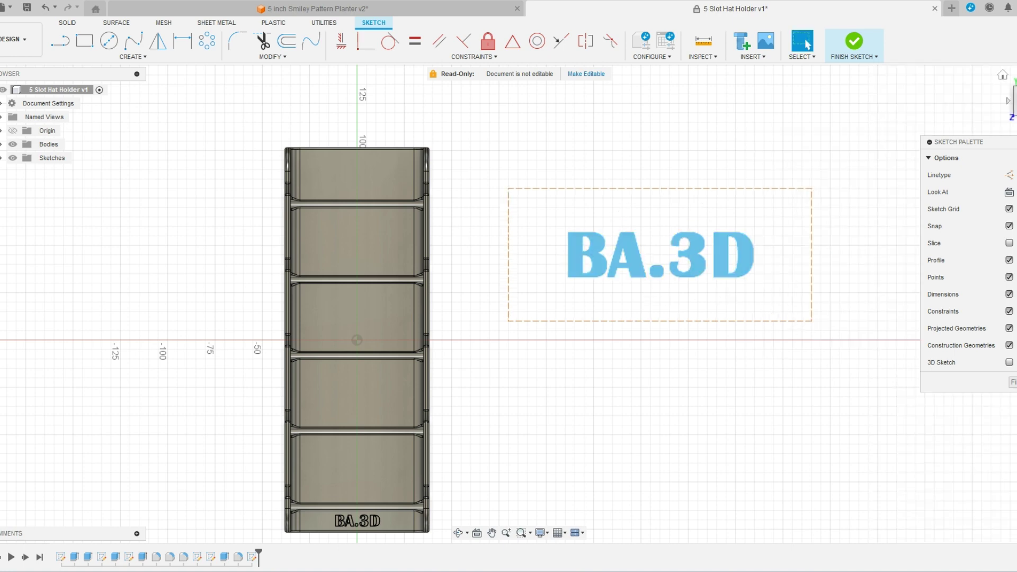
click(1002, 76)
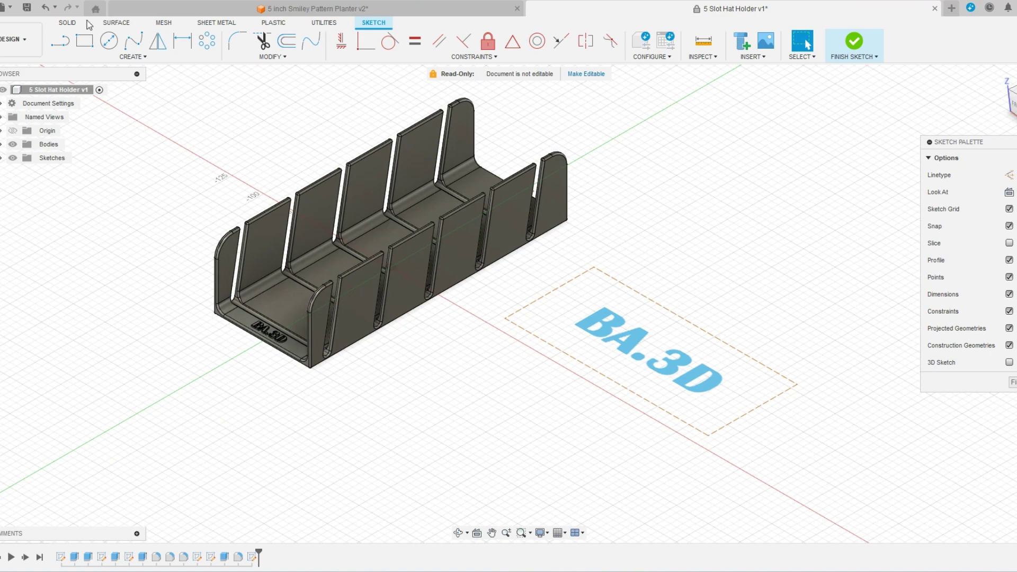
- Extrude the BA.3D text profile 24 mm as a New Body instead of a cut
click(84, 22)
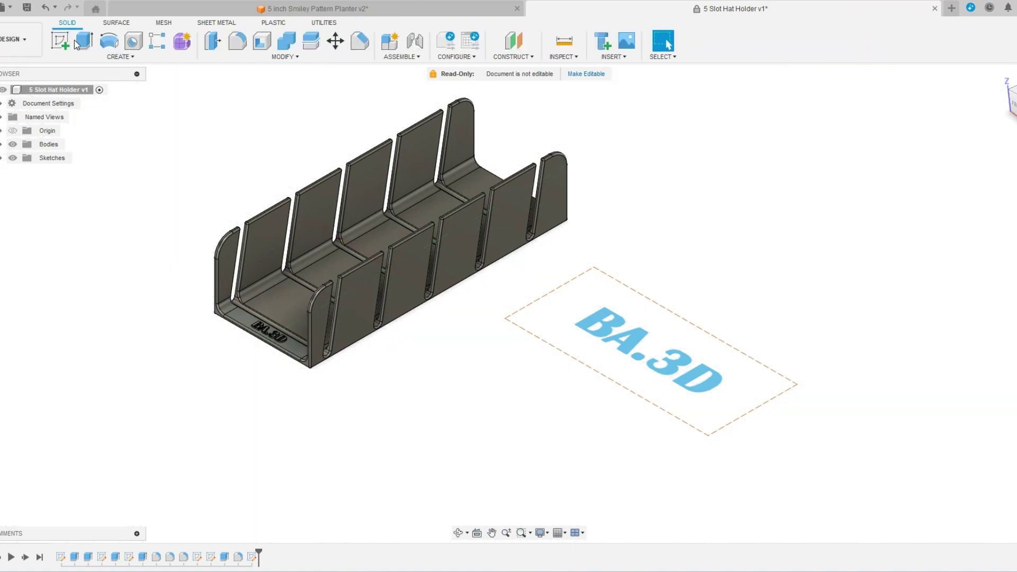
click(80, 42)
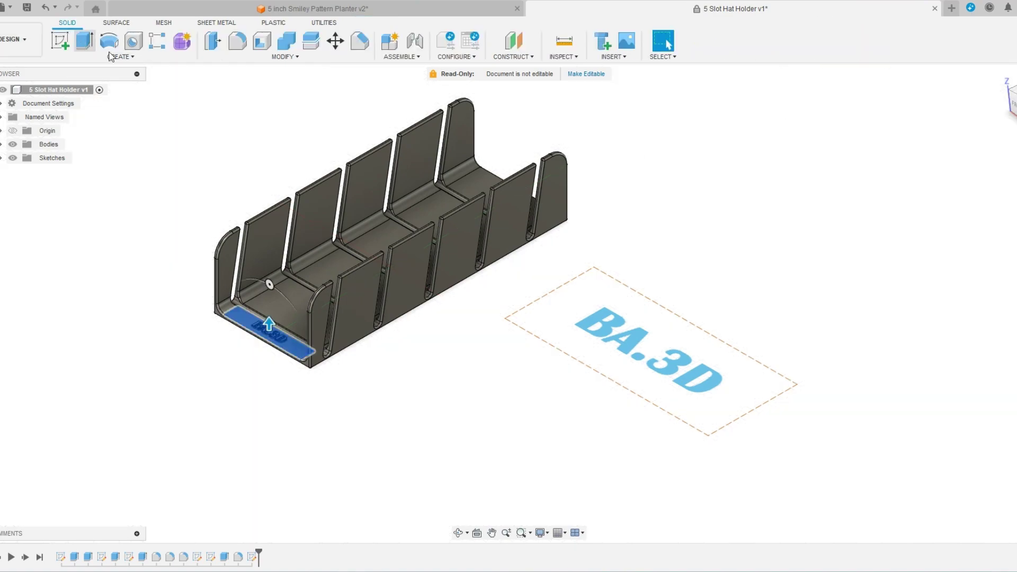
click(600, 336)
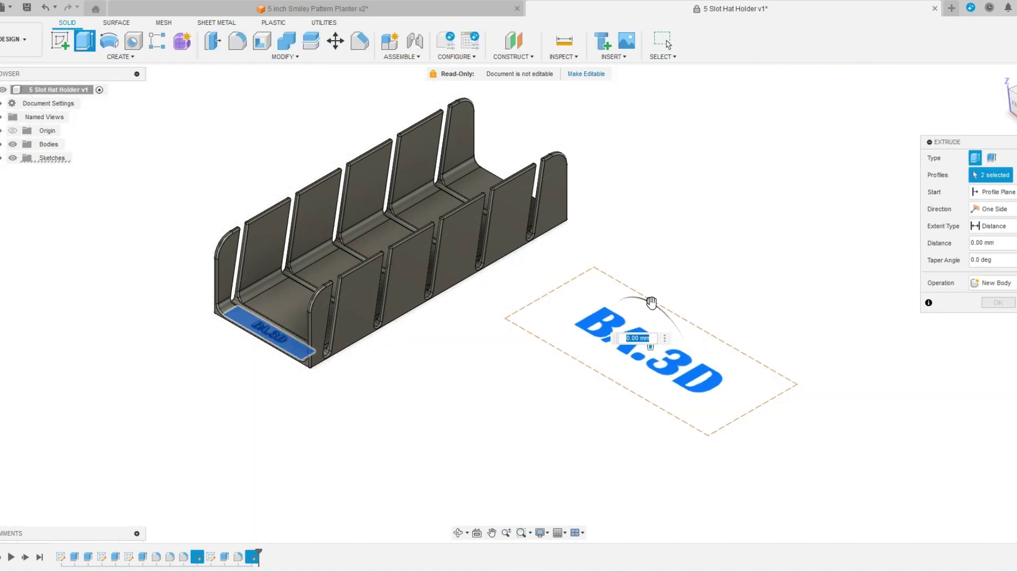
click(974, 242)
key(Return)
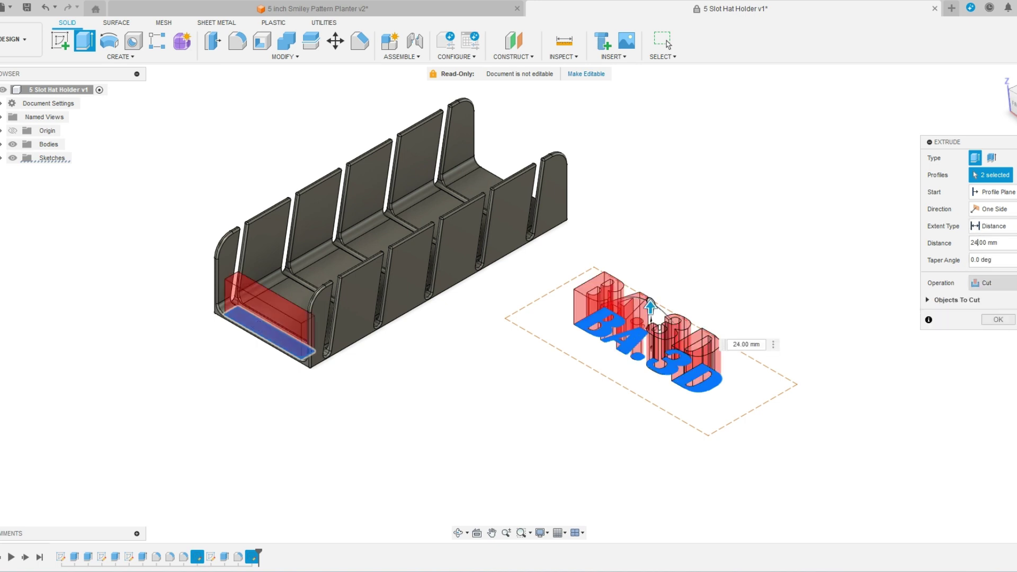
click(991, 282)
click(997, 332)
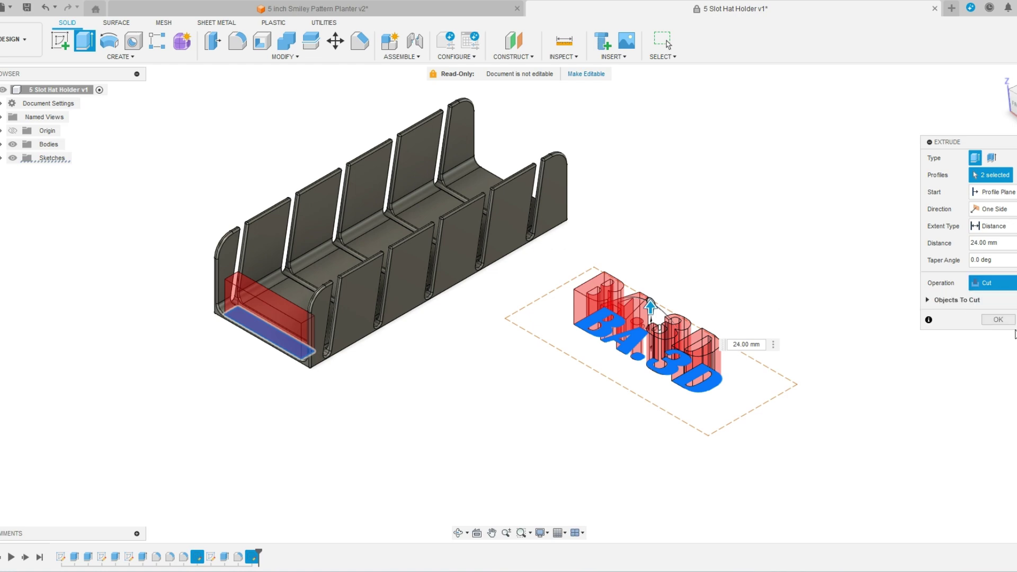
- Confirm the 24 mm letter extrusion and orbit to inspect the new letters
click(998, 302)
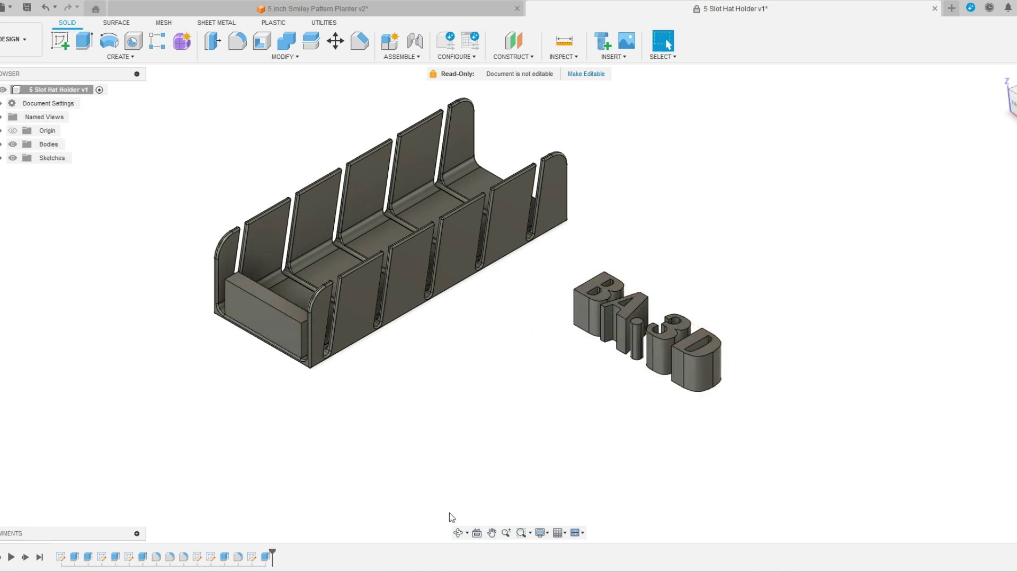
click(458, 532)
drag(560, 377, 559, 432)
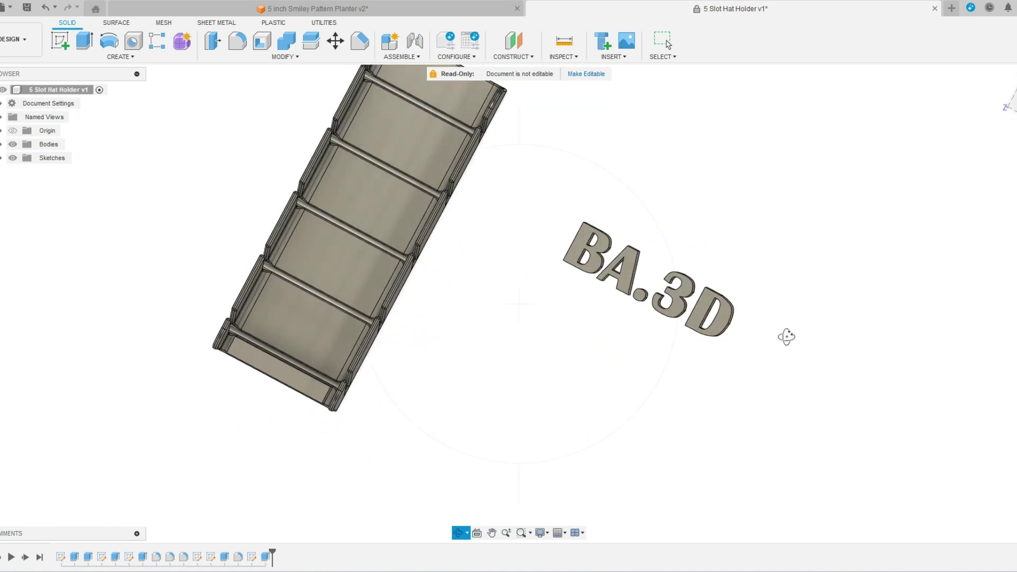
key(Escape)
scroll(713, 320, up, 4)
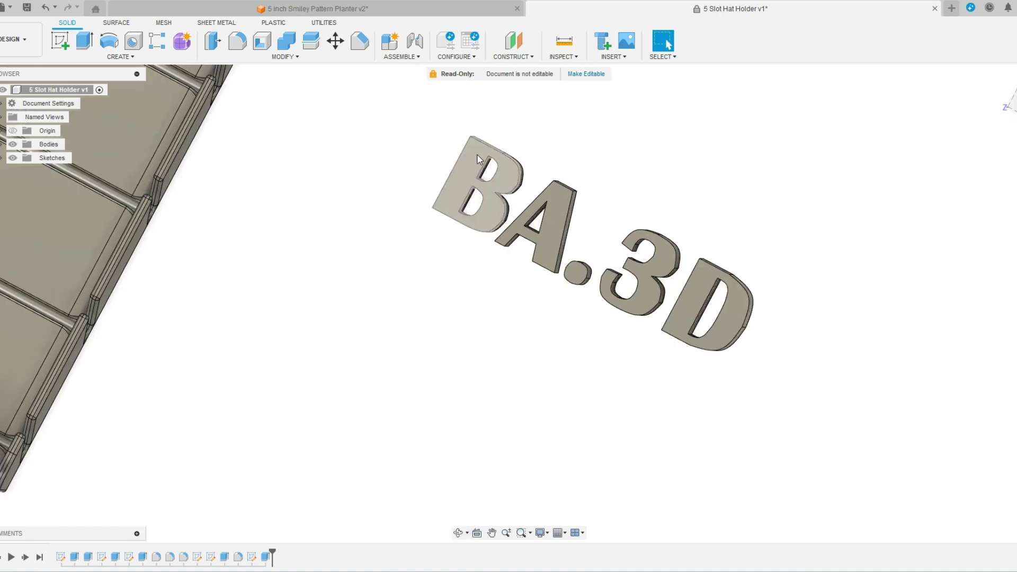
- Select Body7, the B letter, and view the letters zoomed in from the Top
click(504, 169)
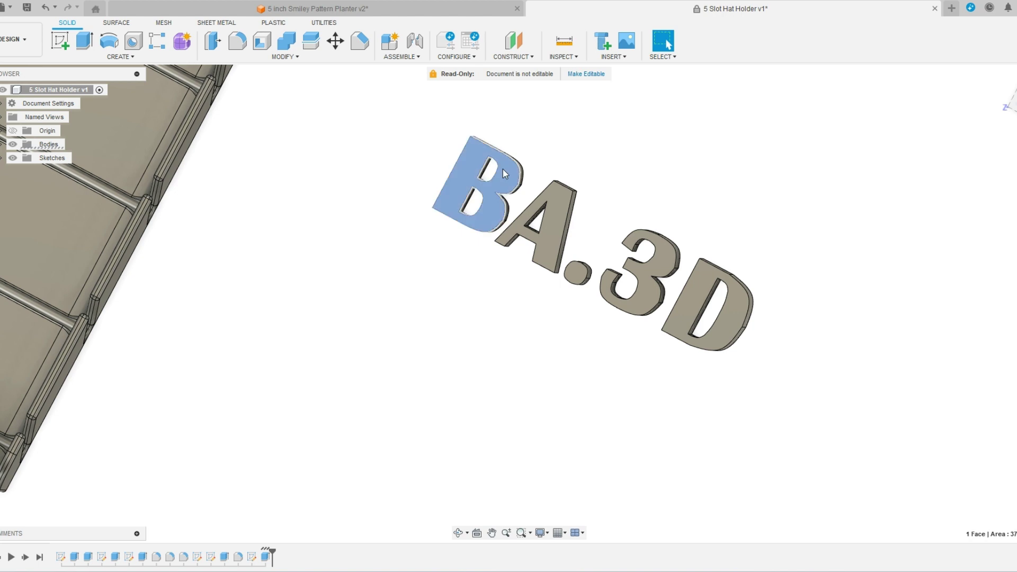
right_click(472, 153)
click(554, 386)
scroll(554, 386, down, 5)
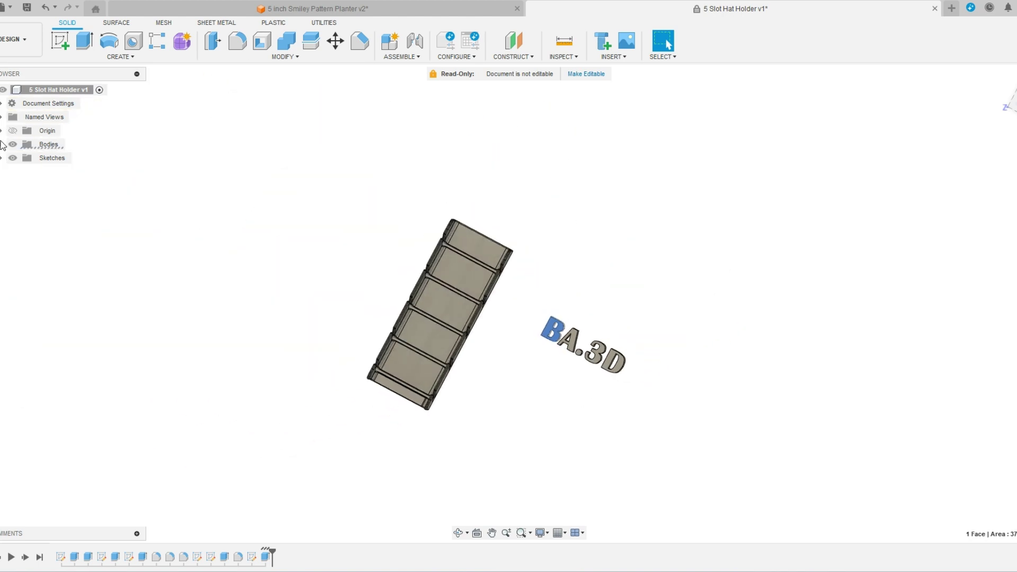
key(Escape)
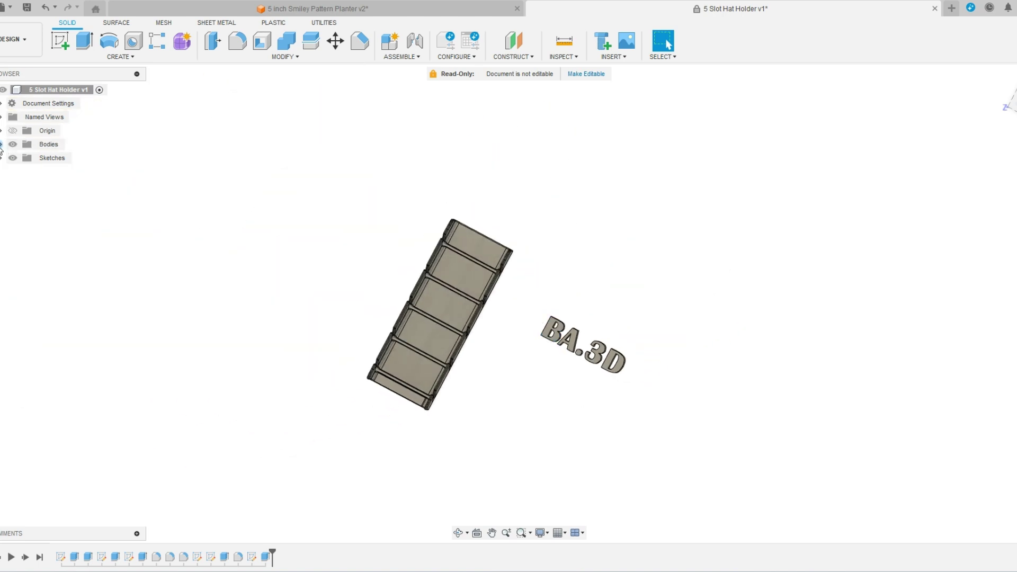
click(1, 144)
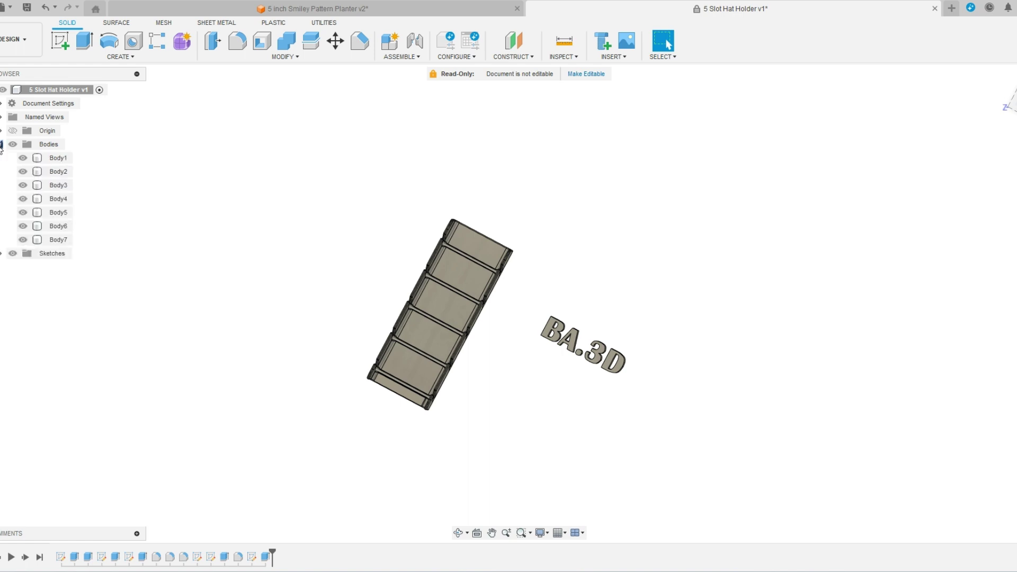
click(57, 241)
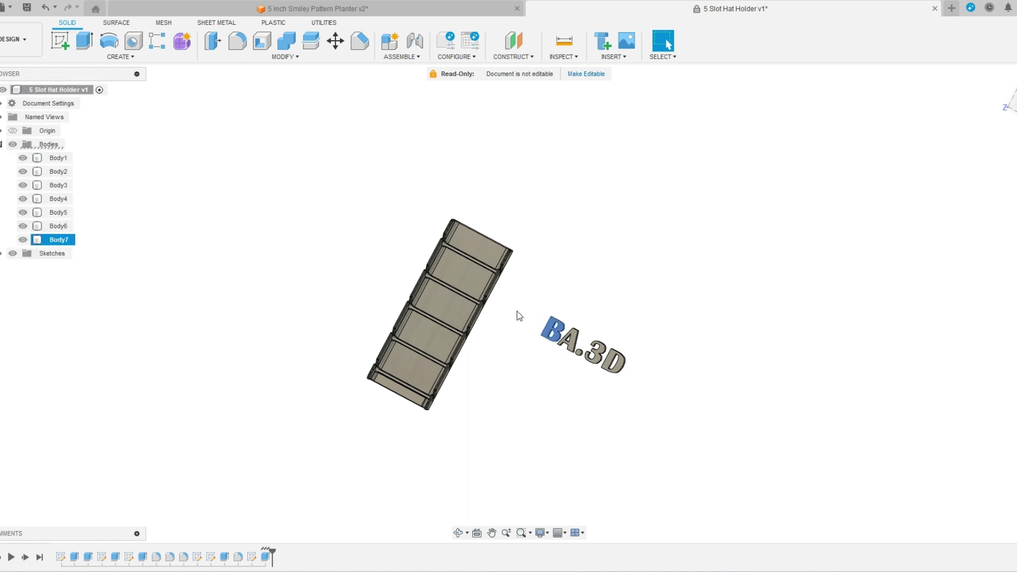
scroll(538, 334, up, 5)
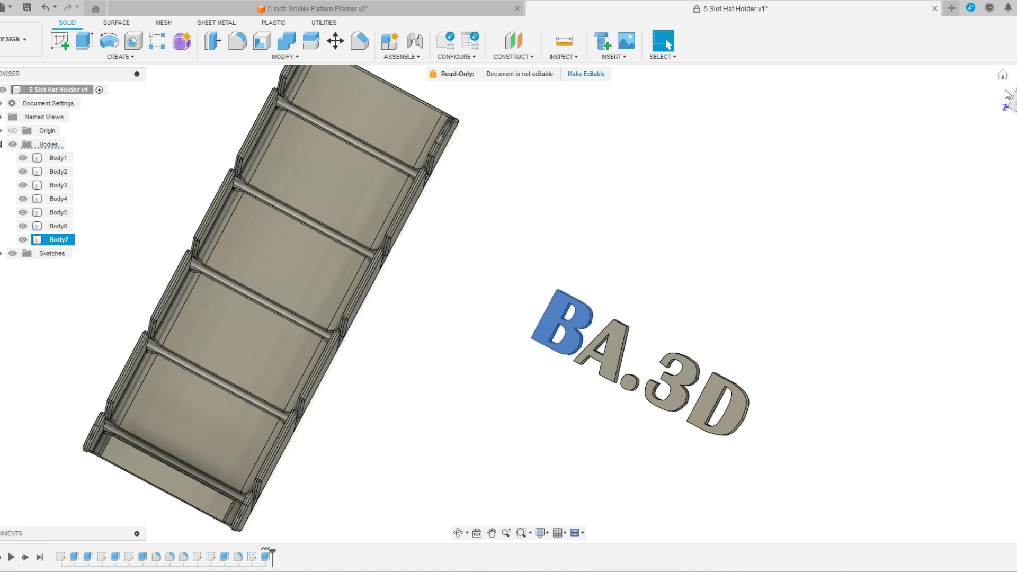
click(1011, 98)
scroll(519, 313, up, 5)
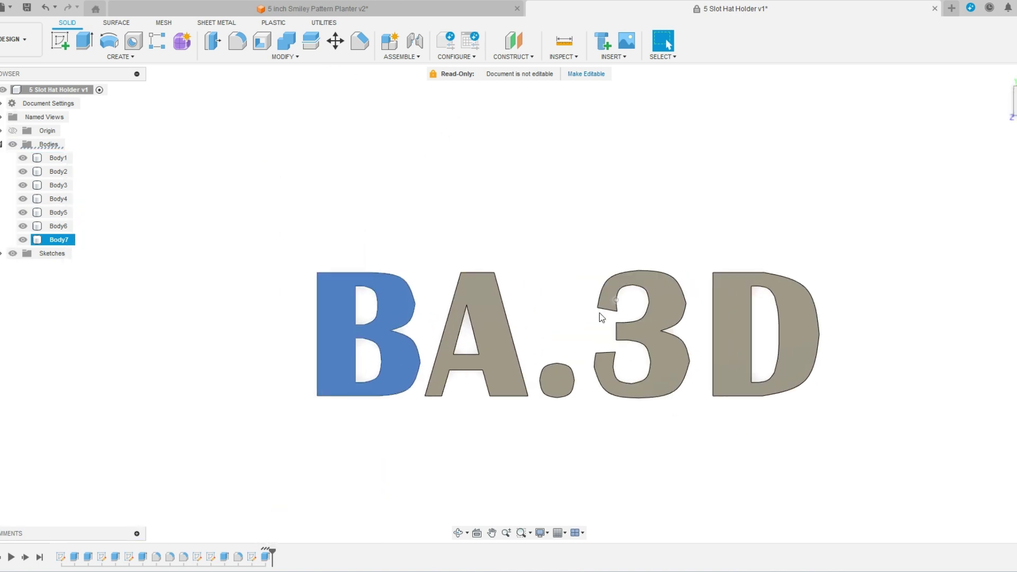
- Move the B letter body 4.00 mm along X with Move/Copy
right_click(405, 364)
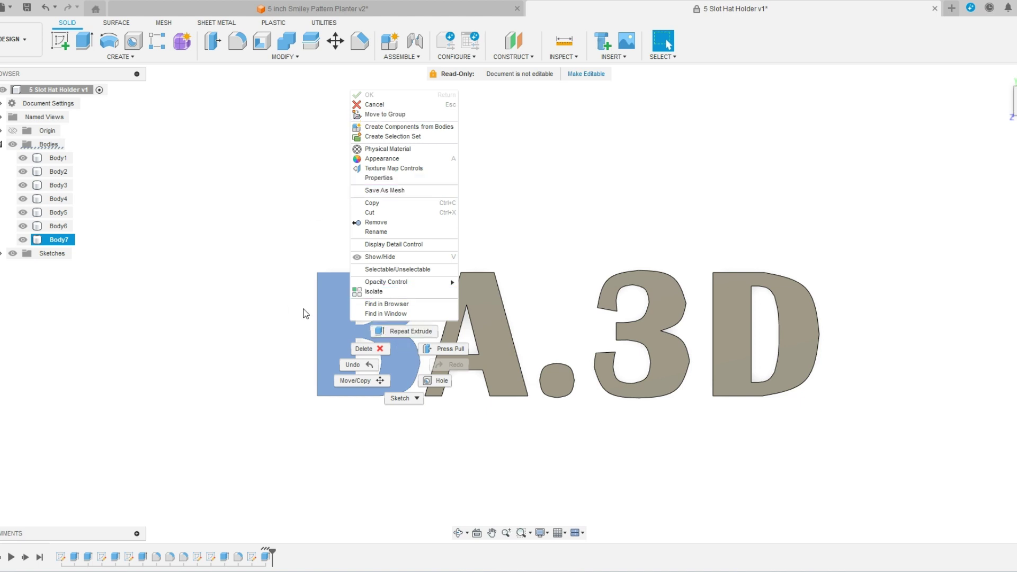
click(356, 380)
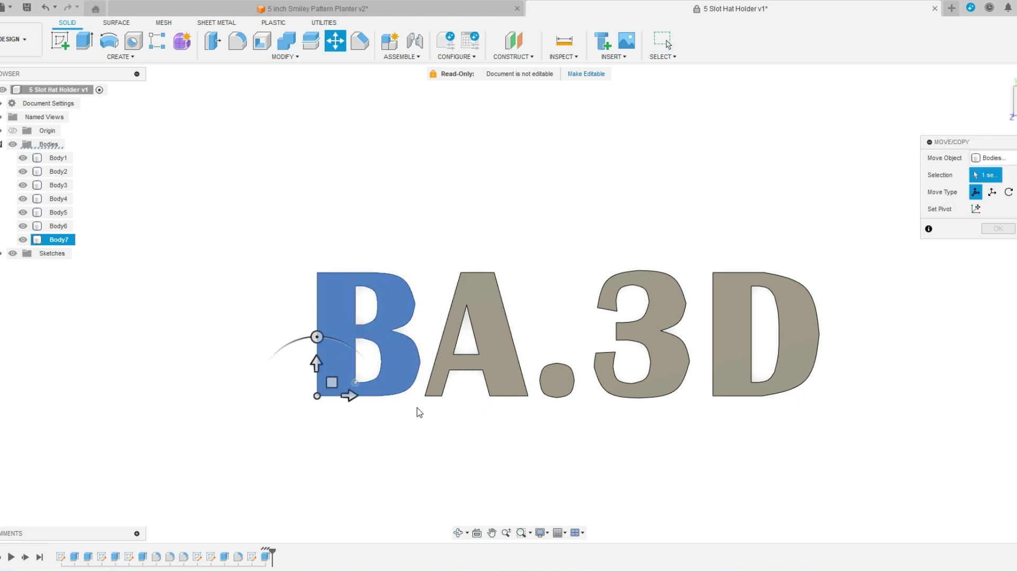
drag(351, 396, 365, 398)
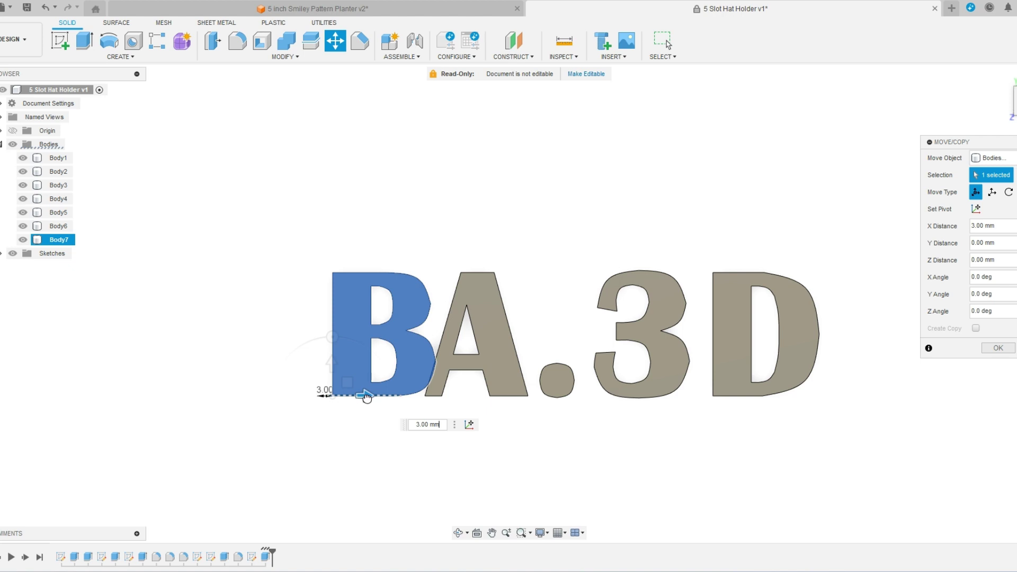
drag(370, 398, 371, 398)
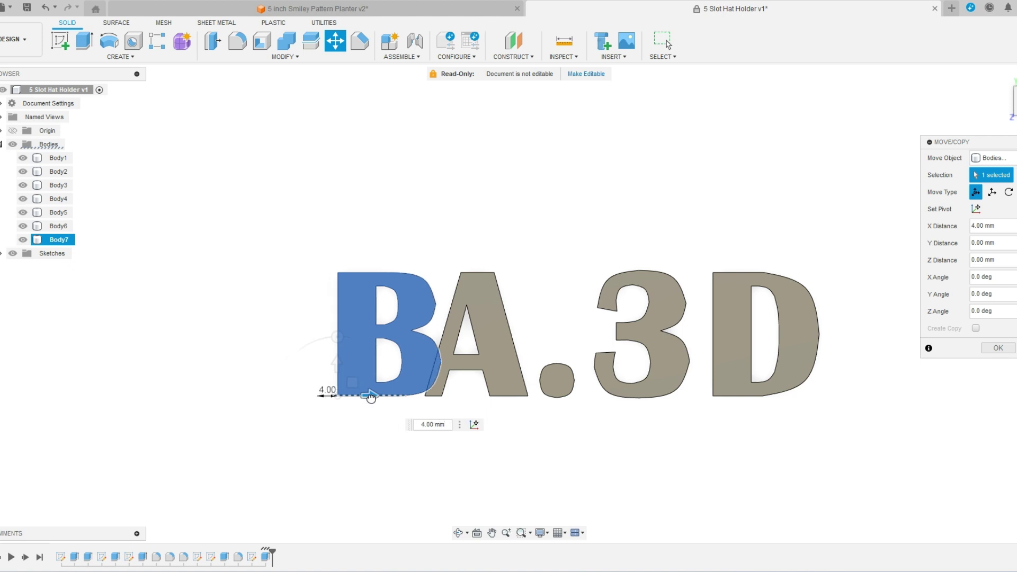
click(997, 346)
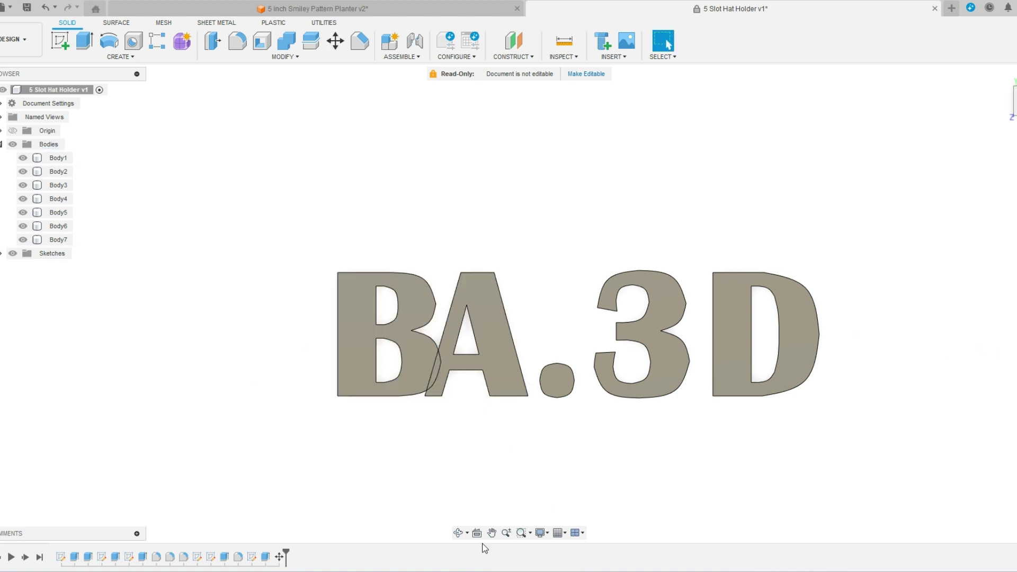
scroll(318, 227, up, 1)
- Combine the overlapping B and A bodies with Join into a single body
drag(304, 216, 558, 474)
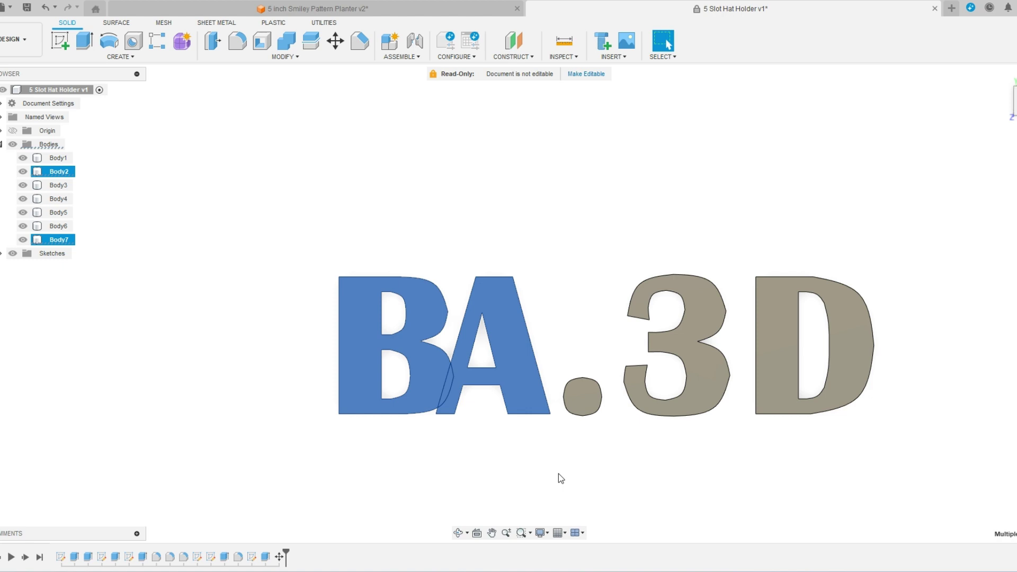
click(286, 43)
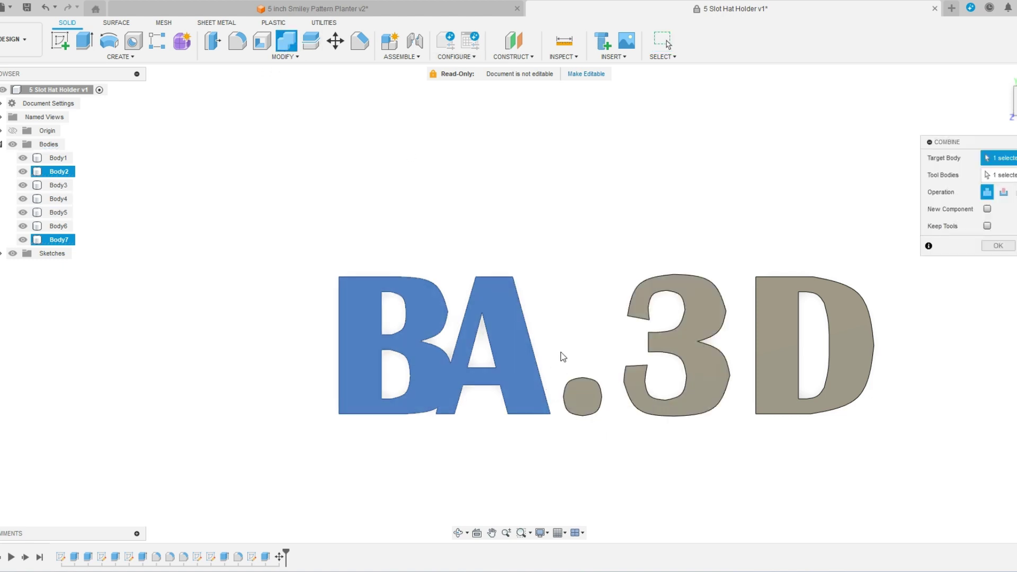
click(998, 246)
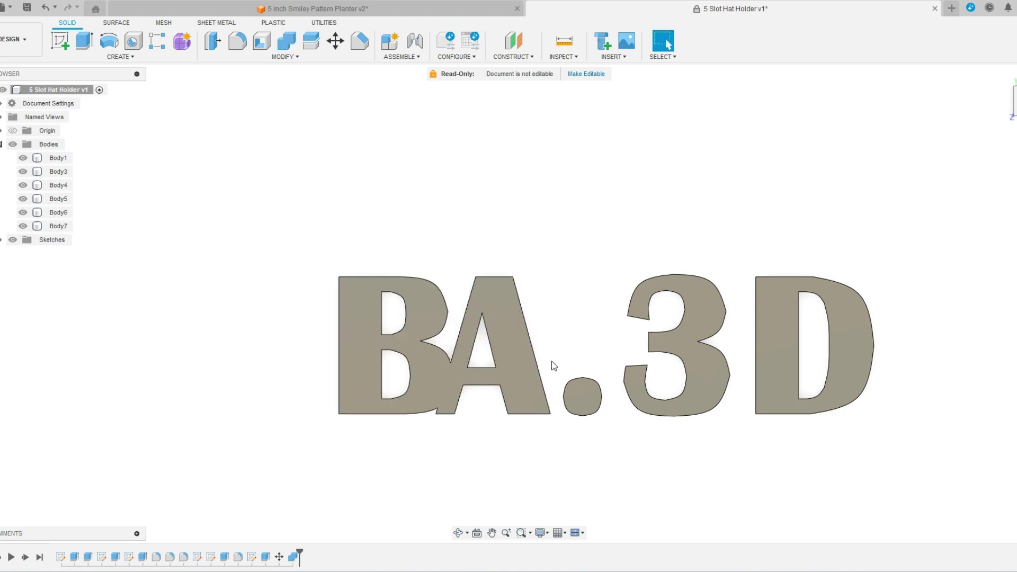
drag(551, 361, 626, 451)
- Slide the dot onto the A and the 3 onto the dot with Move/Copy
right_click(589, 397)
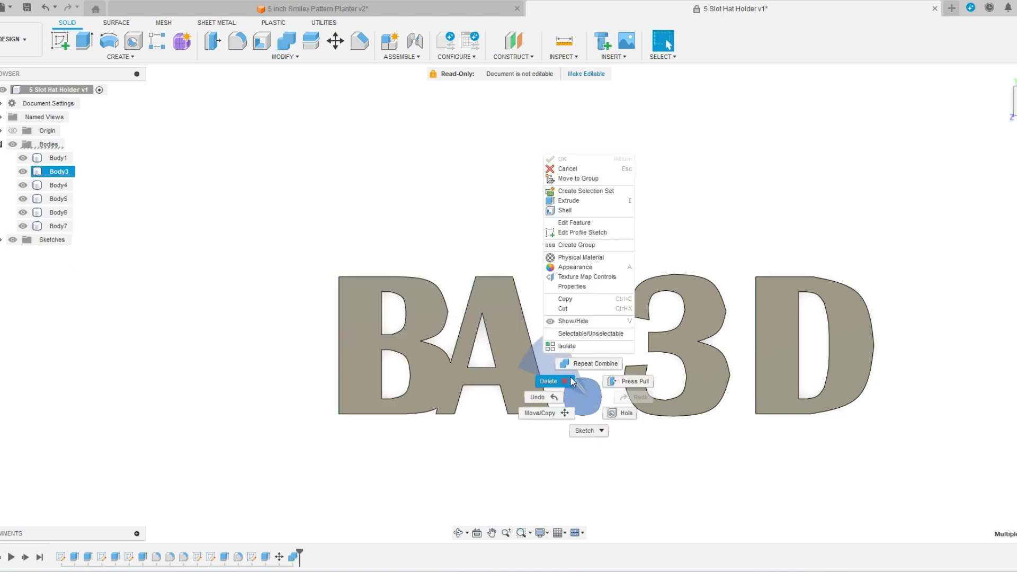
click(546, 412)
drag(551, 399, 527, 401)
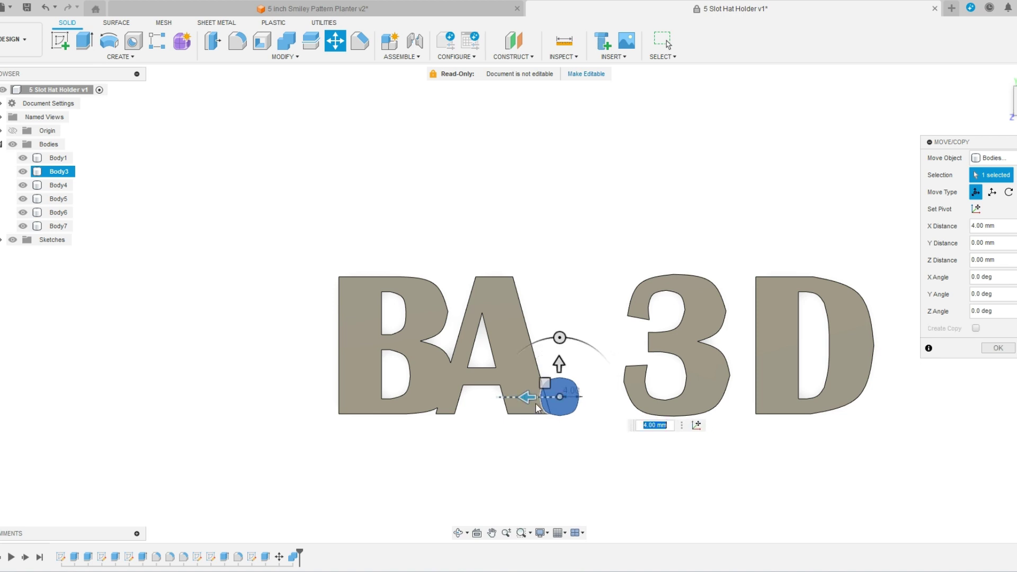
click(995, 349)
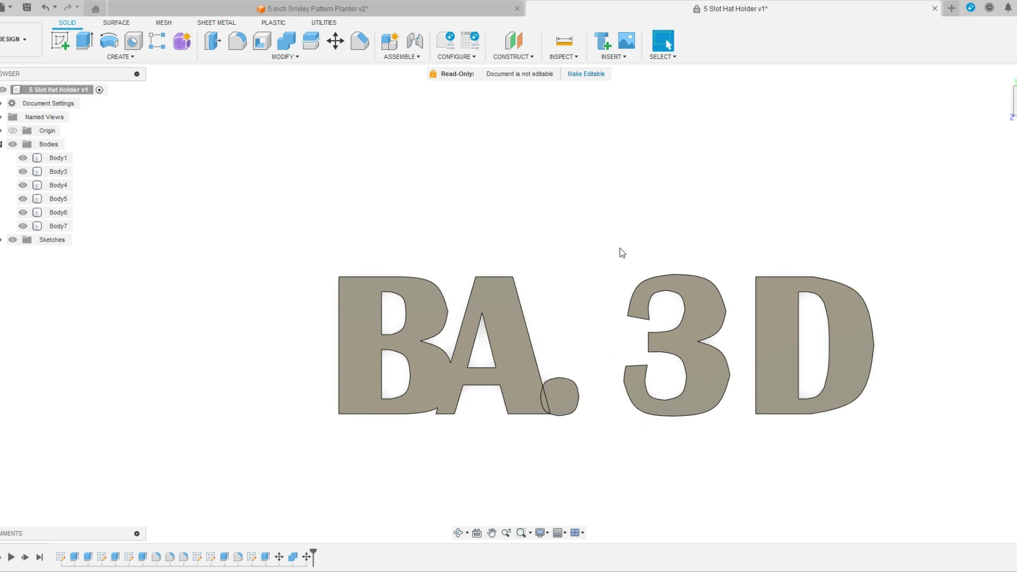
click(697, 398)
right_click(695, 393)
click(655, 403)
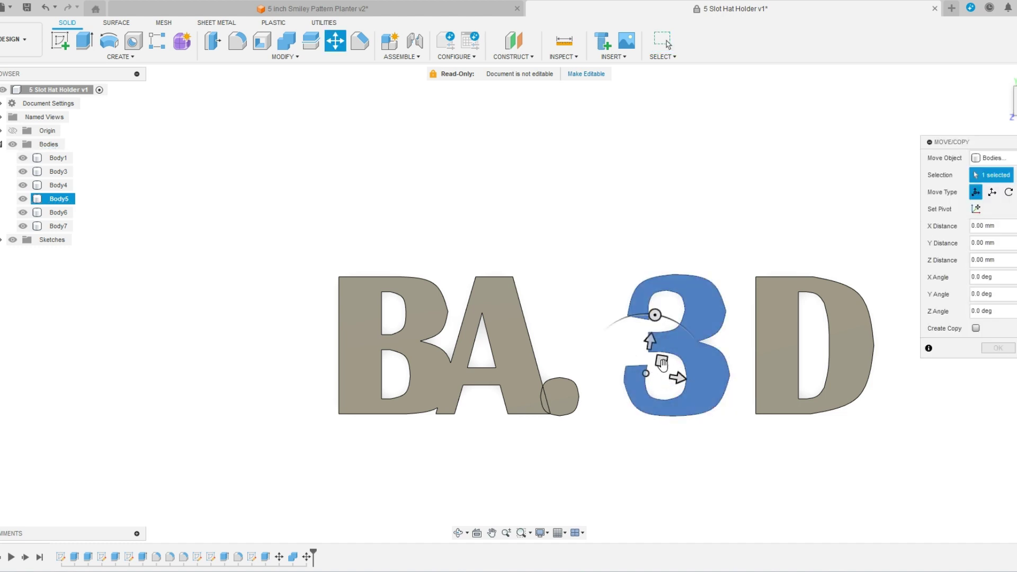
drag(658, 362, 605, 366)
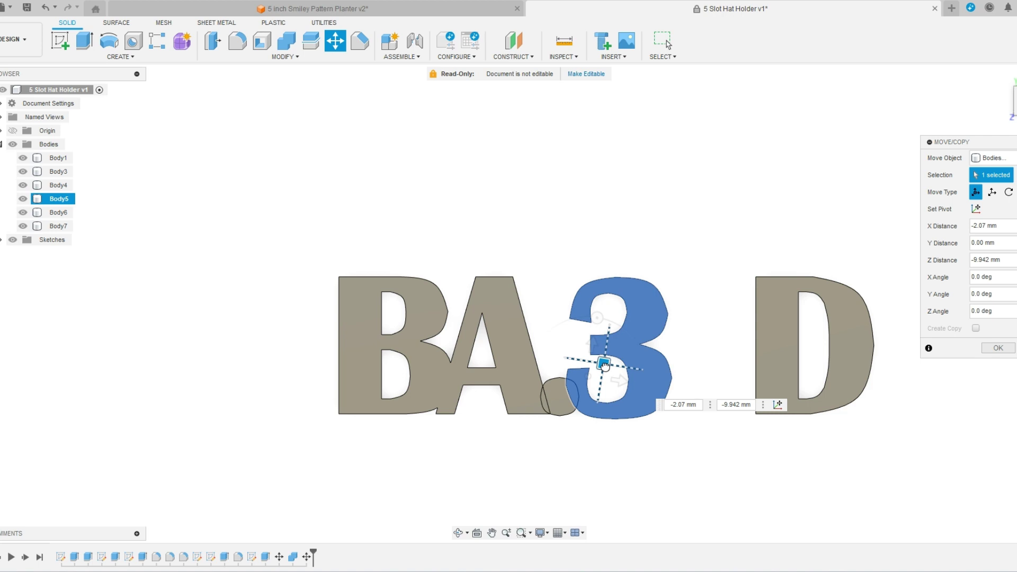
drag(604, 366, 604, 363)
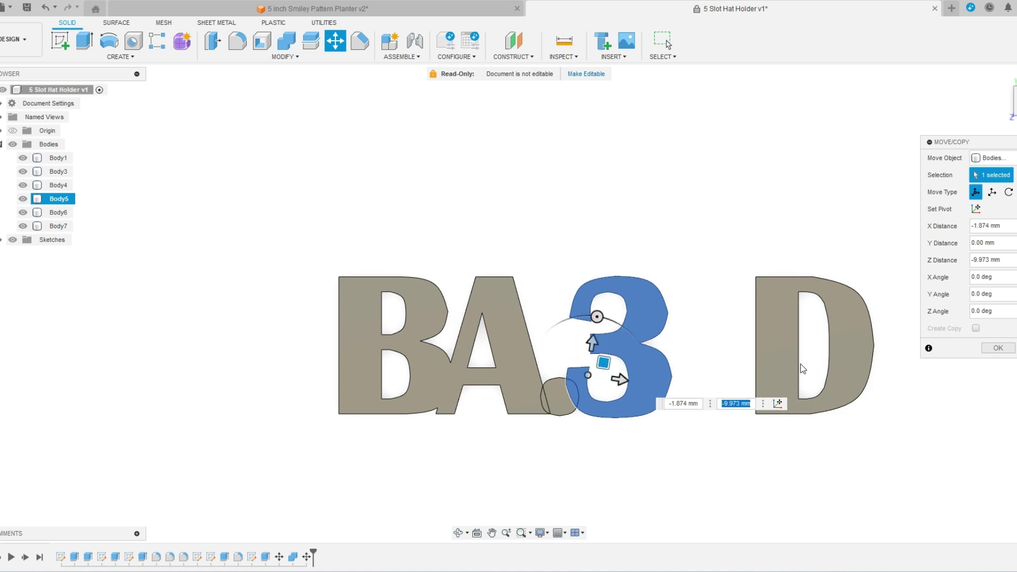
click(997, 348)
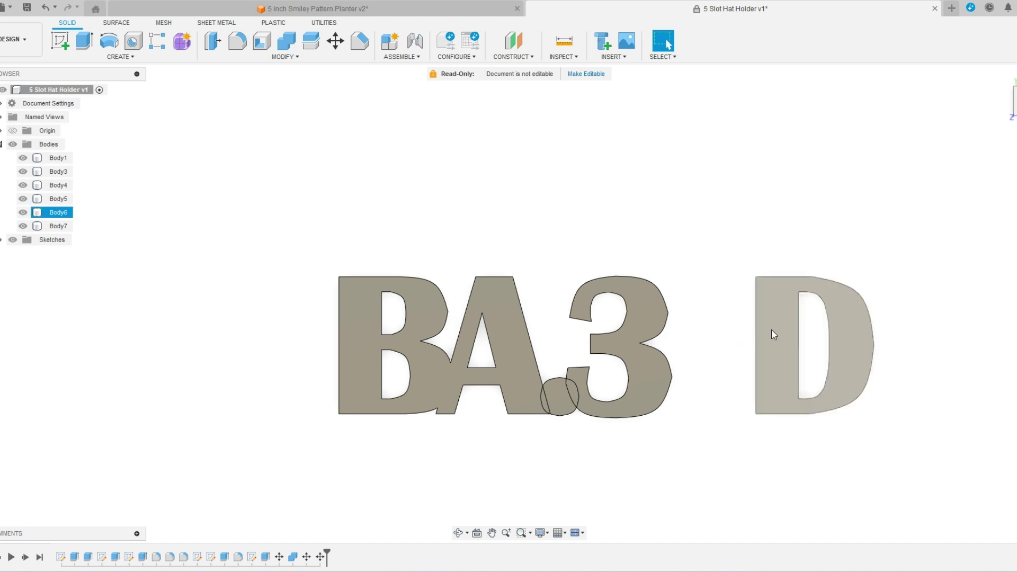
- Slide the D left so it overlaps the 3
drag(696, 241, 1016, 515)
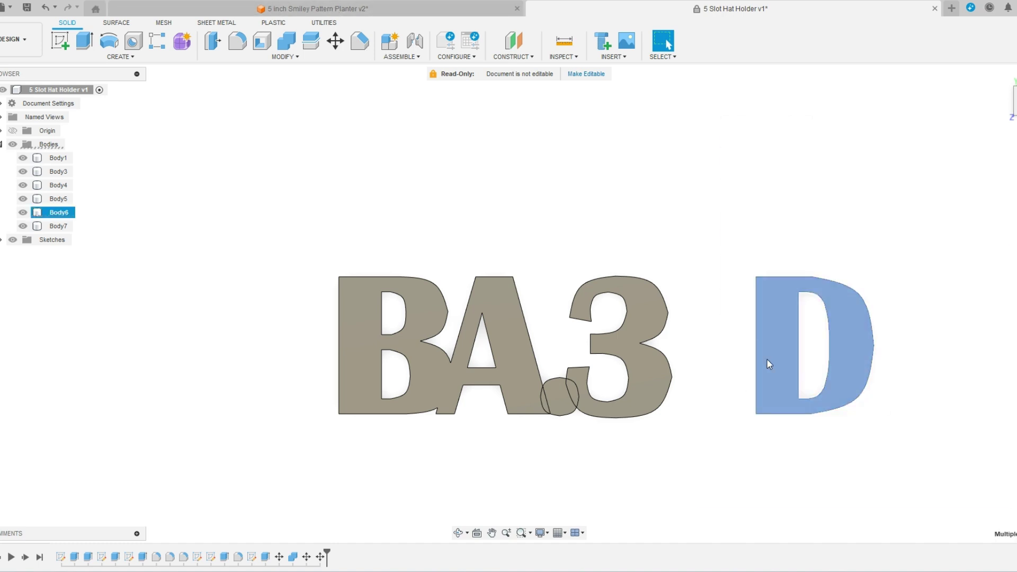
right_click(767, 360)
click(738, 377)
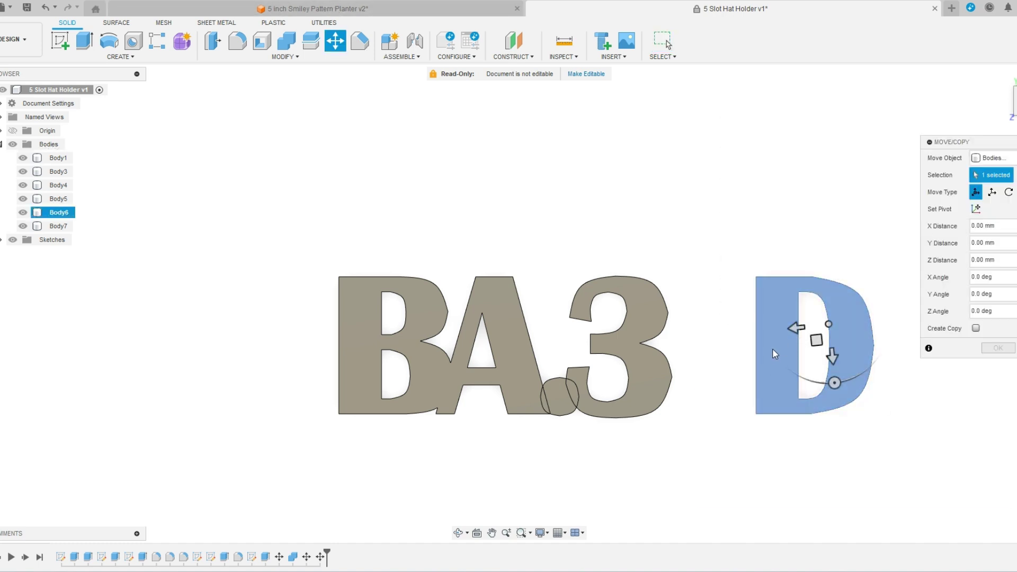
drag(817, 340, 726, 346)
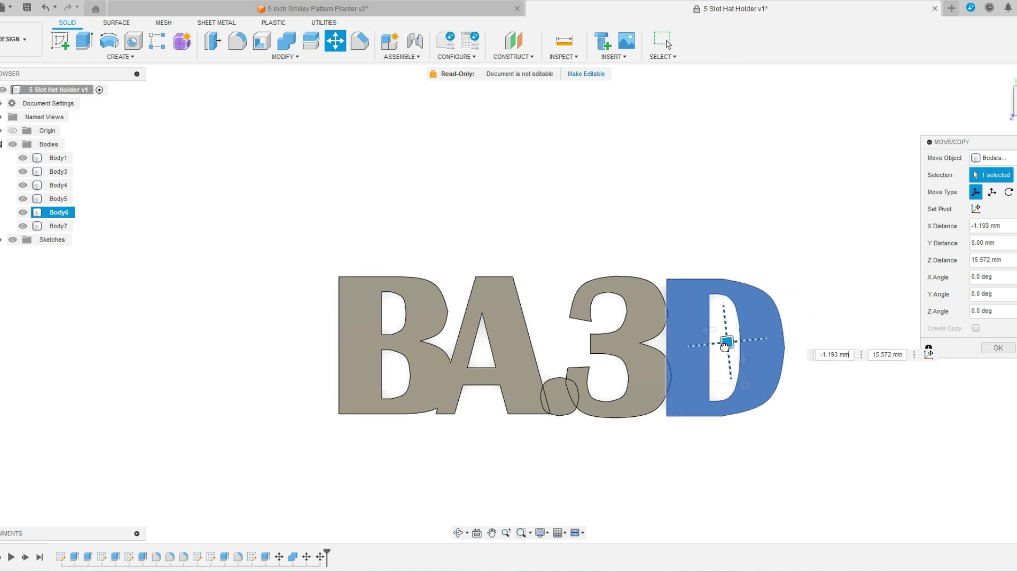
click(998, 348)
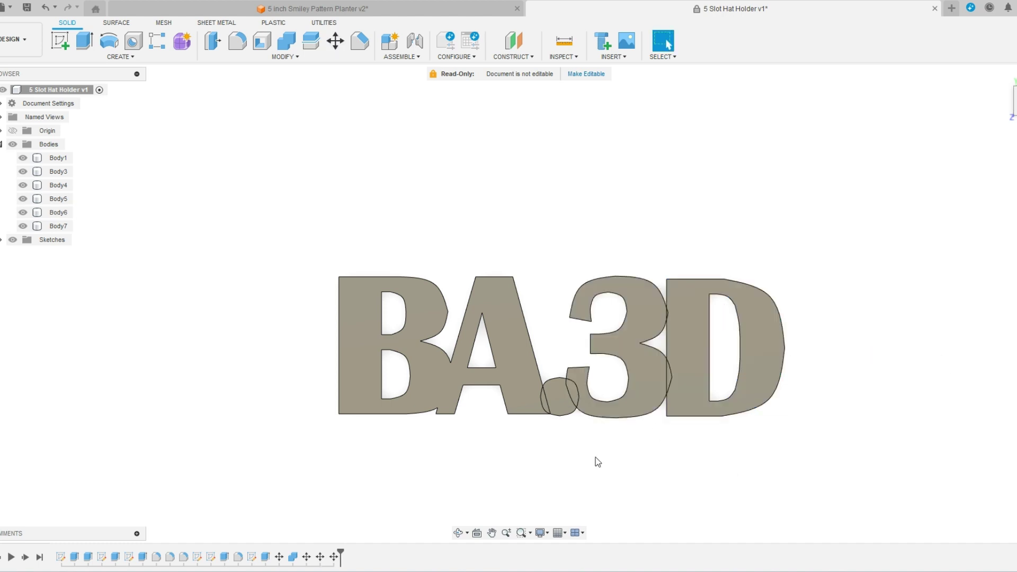
- Join all the lettering bodies into one BA.3D body with Combine
drag(248, 239, 862, 410)
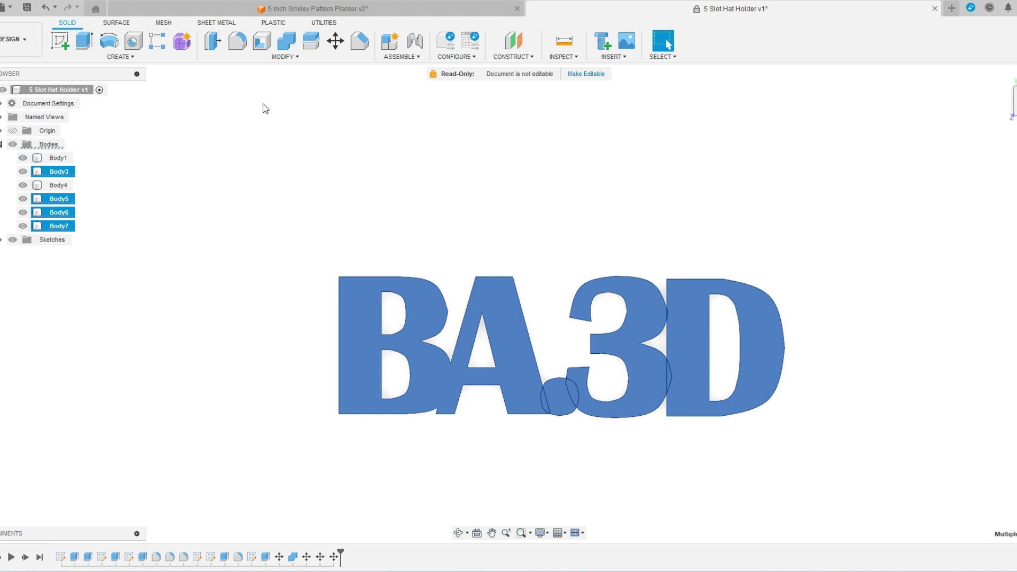
click(286, 41)
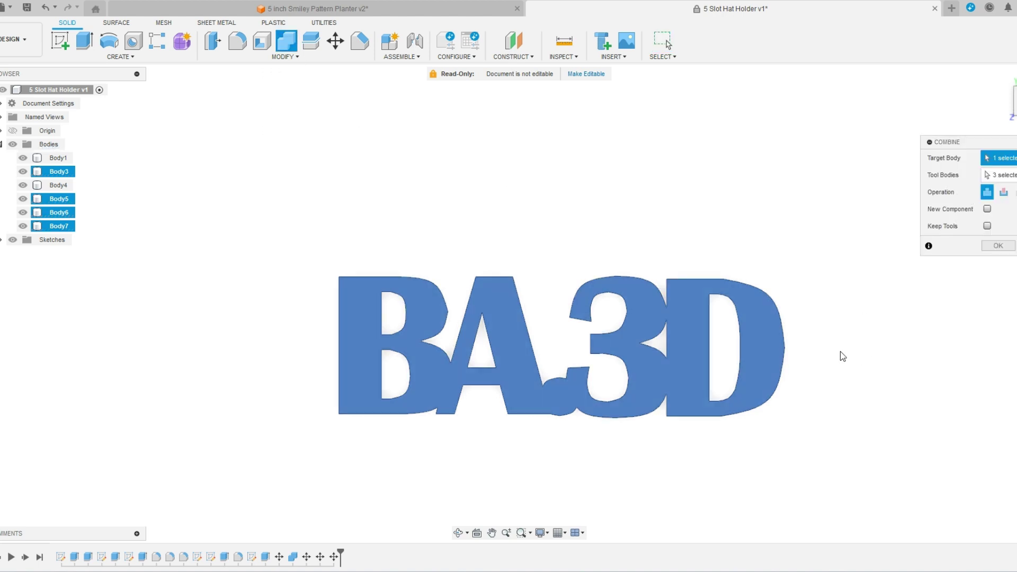
click(985, 249)
click(458, 532)
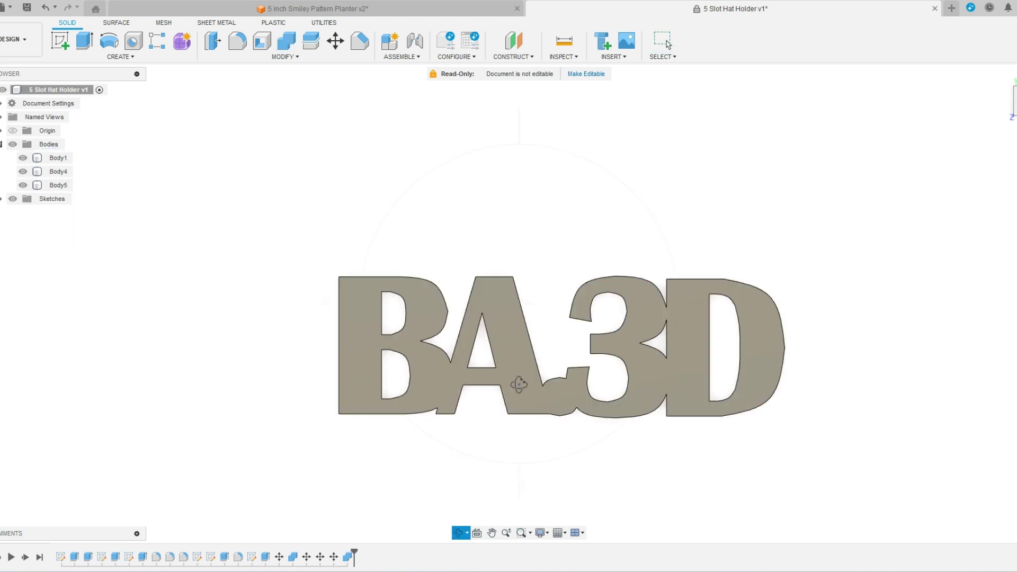
- Orbit the view to inspect the joined BA.3D lettering at an oblique 3-D angle
mouse_move(517, 385)
mouse_down()
mouse_move(541, 407)
mouse_move(508, 364)
mouse_move(528, 367)
mouse_move(517, 365)
mouse_up()
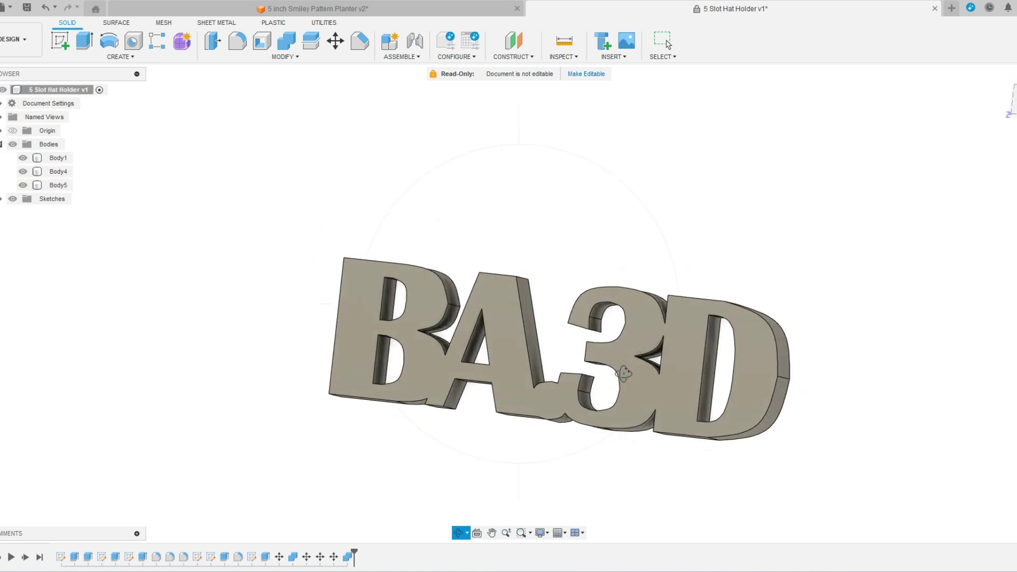
drag(561, 385, 511, 300)
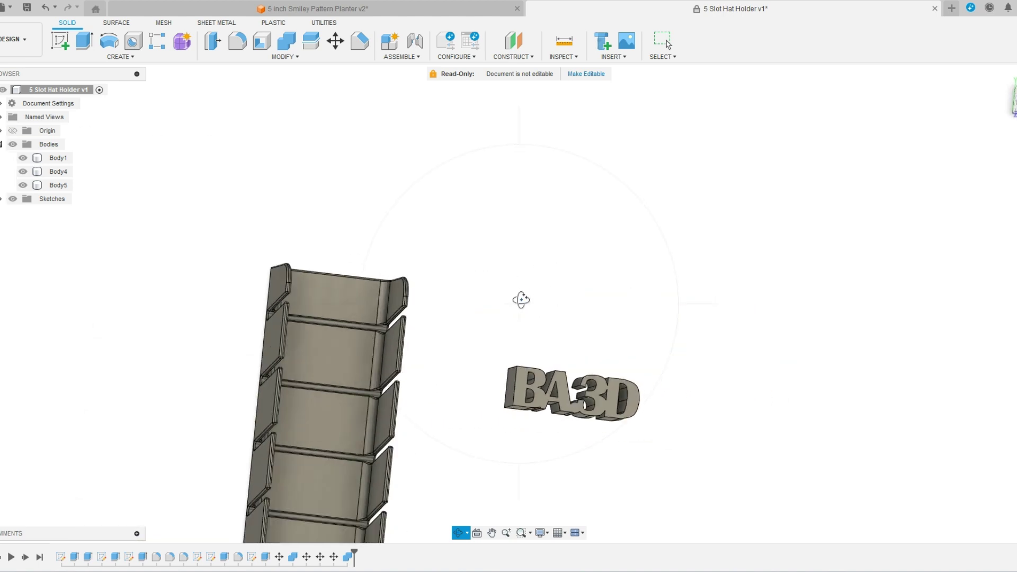